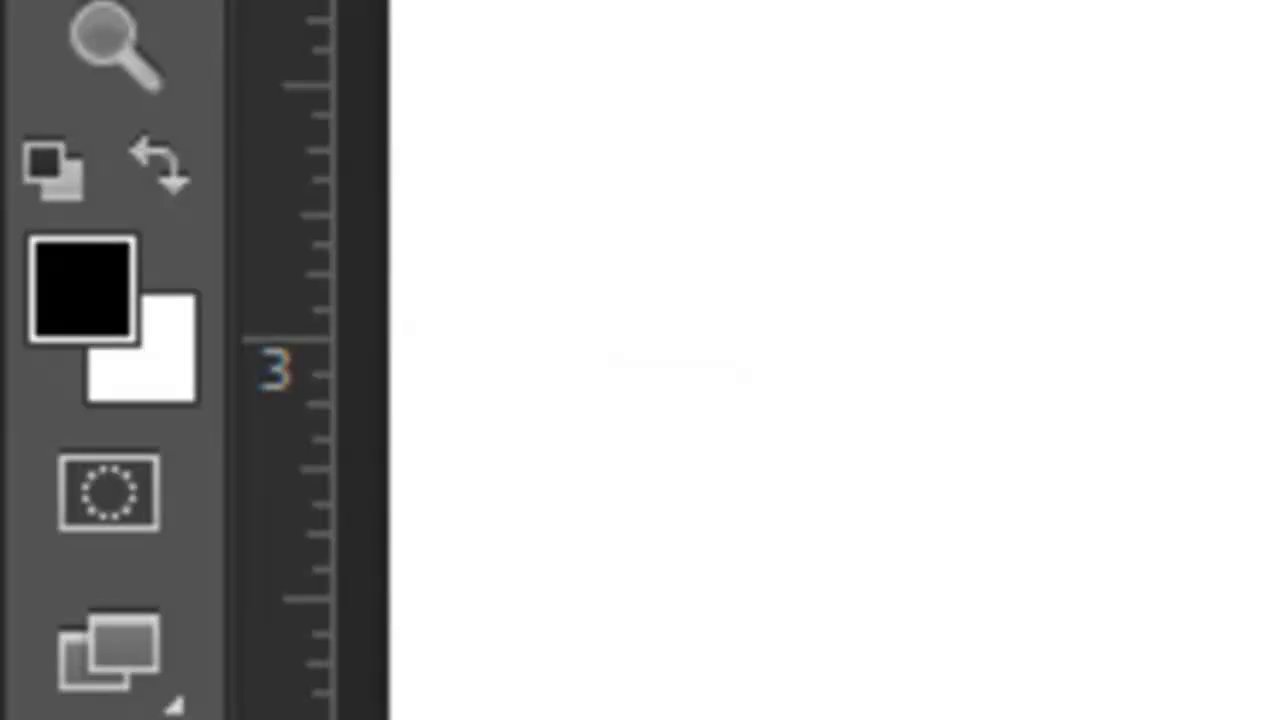
- Reset the default colours, swap them, and fill the whole canvas with black
key(d)
key(x)
key(alt+Delete)
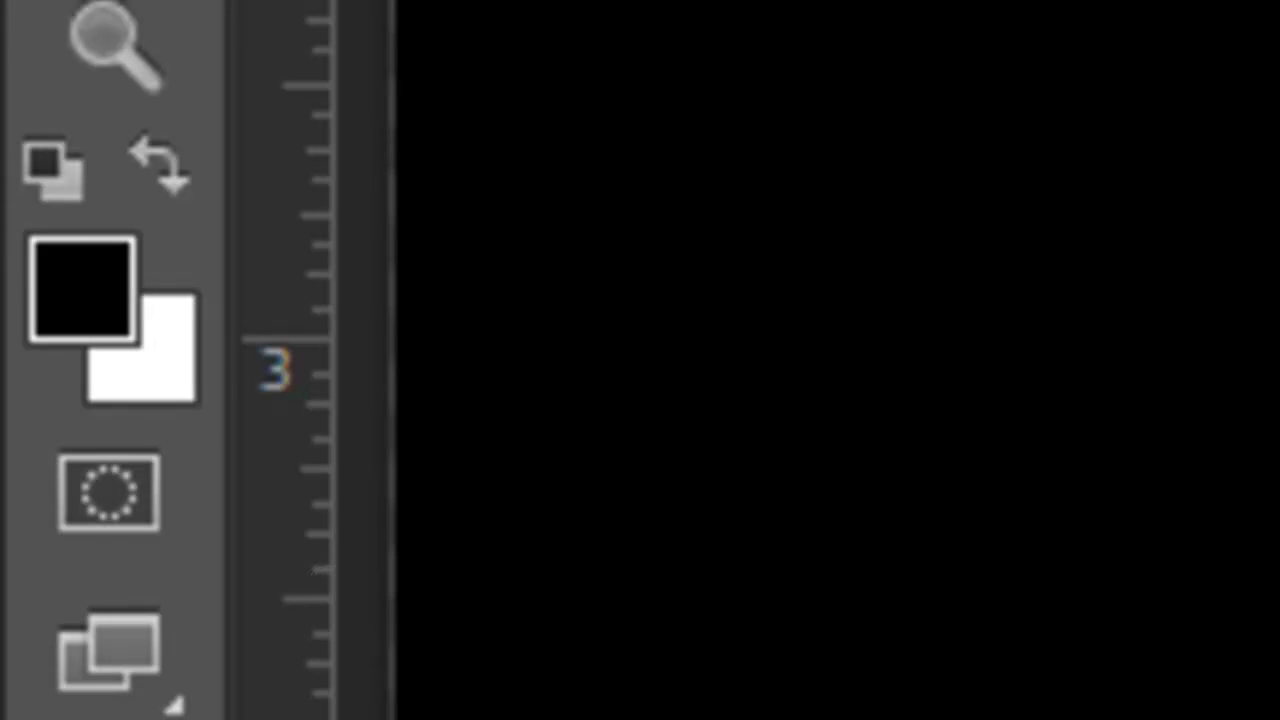
- Type 'FROZEN STIFF' in white 140 pt League Gothic with the Horizontal Type tool
click(71, 347)
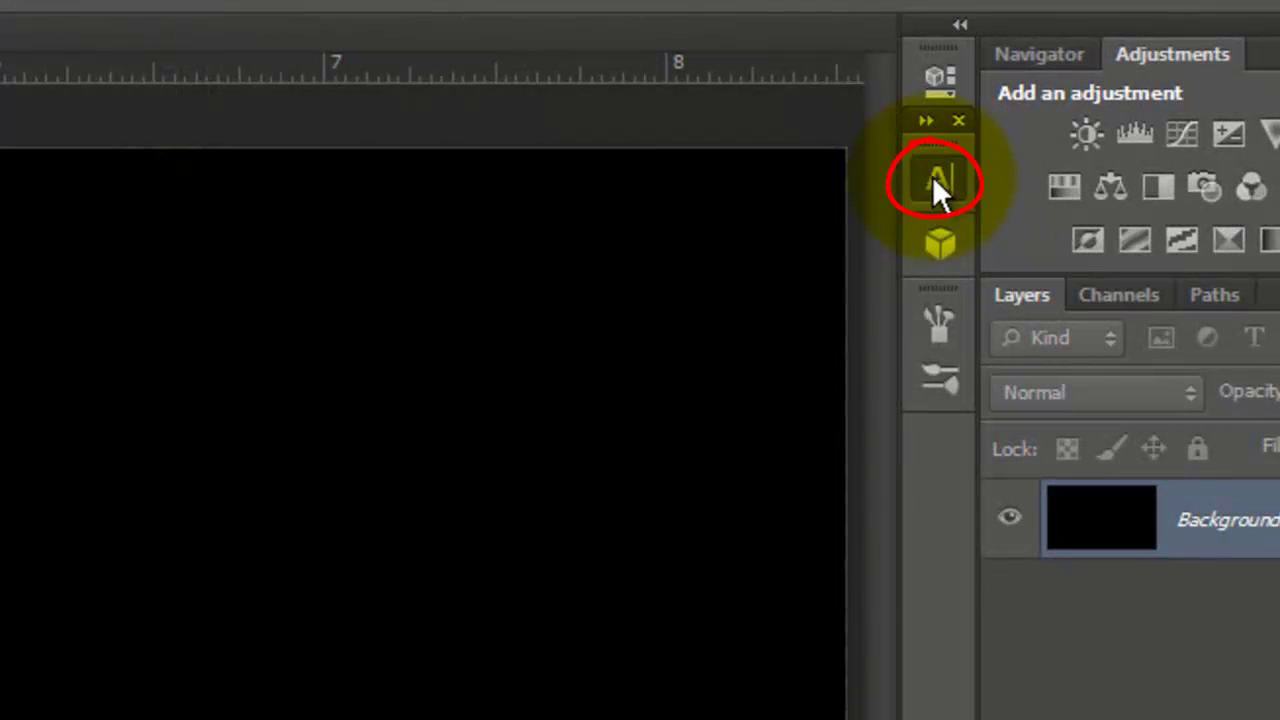
click(930, 176)
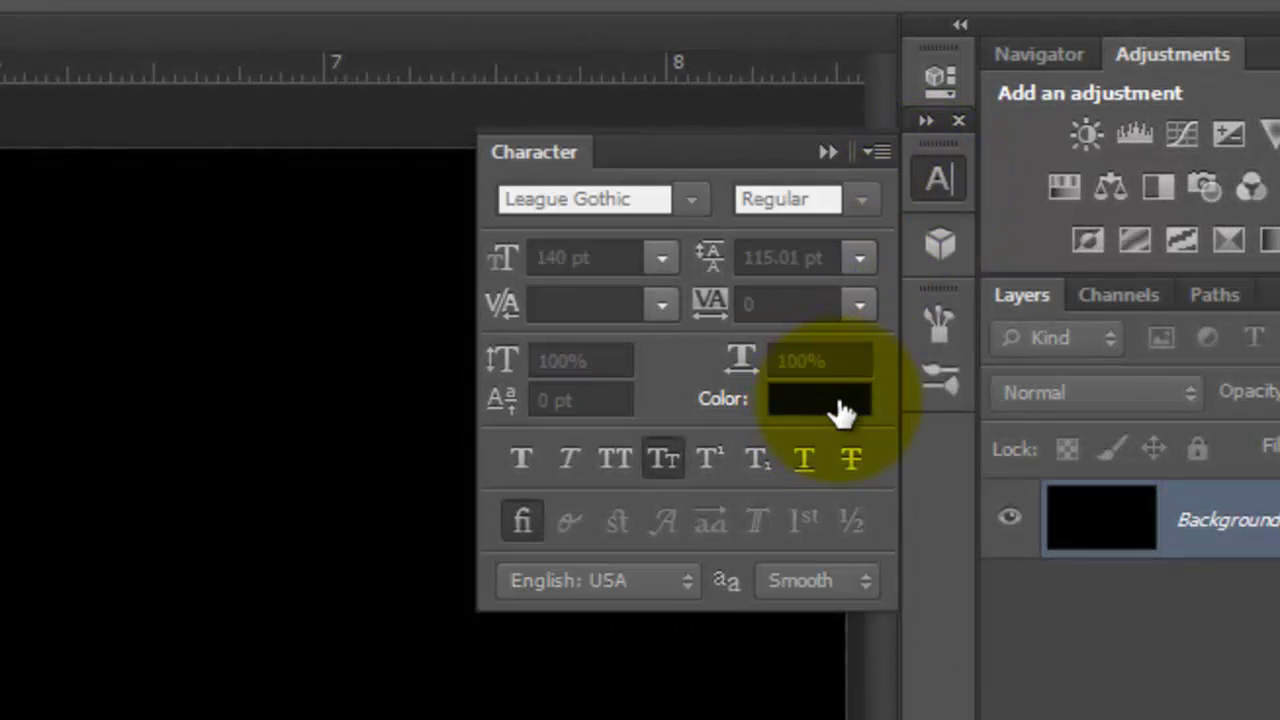
click(840, 412)
click(102, 120)
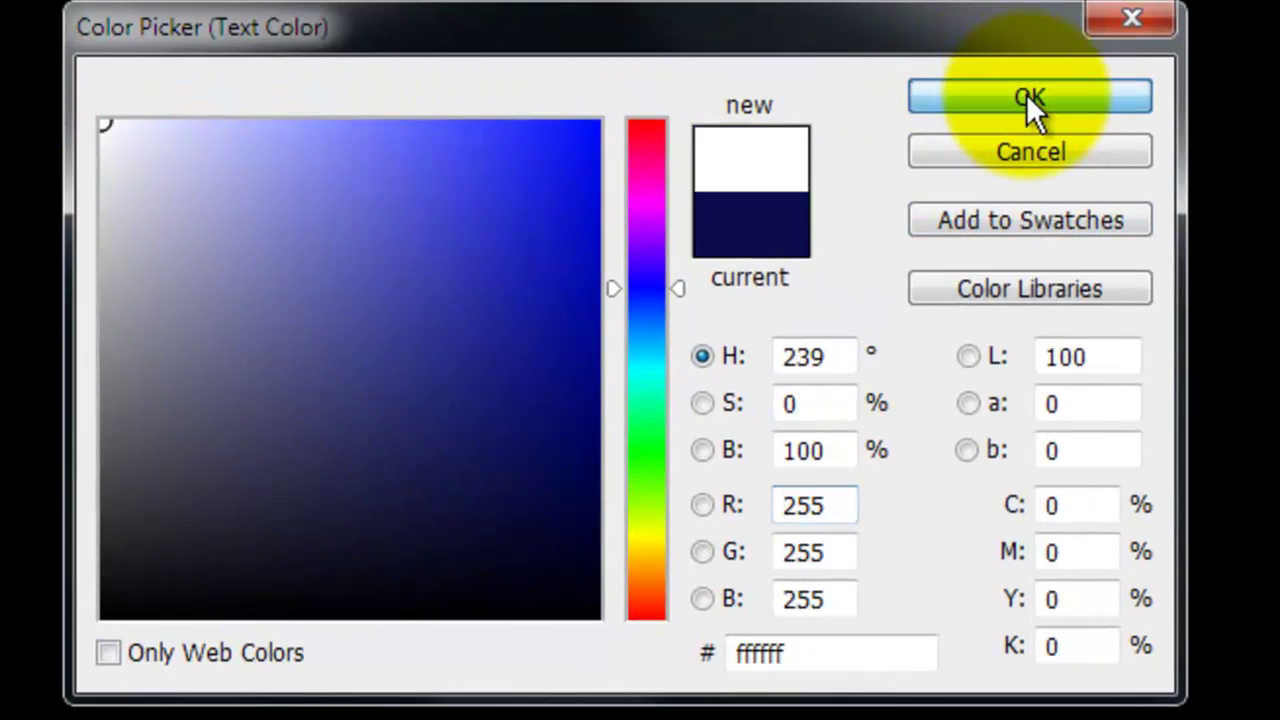
click(1030, 97)
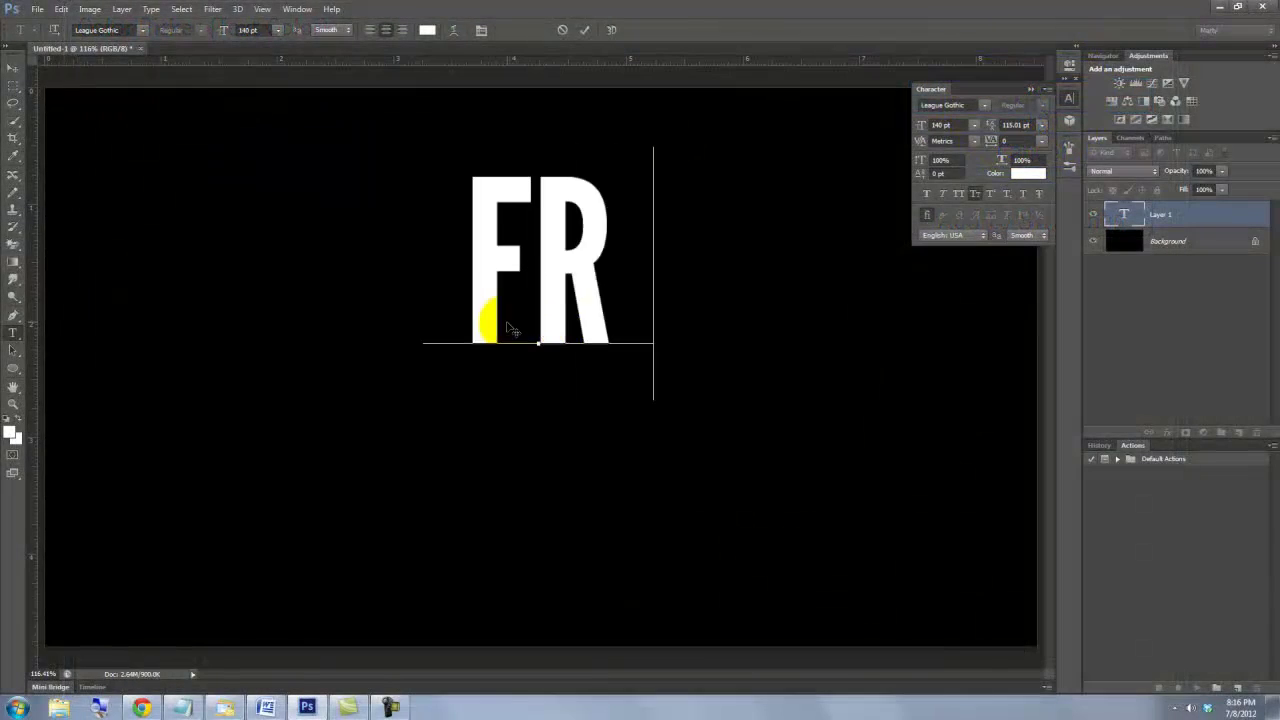
text(OZEN STIFF)
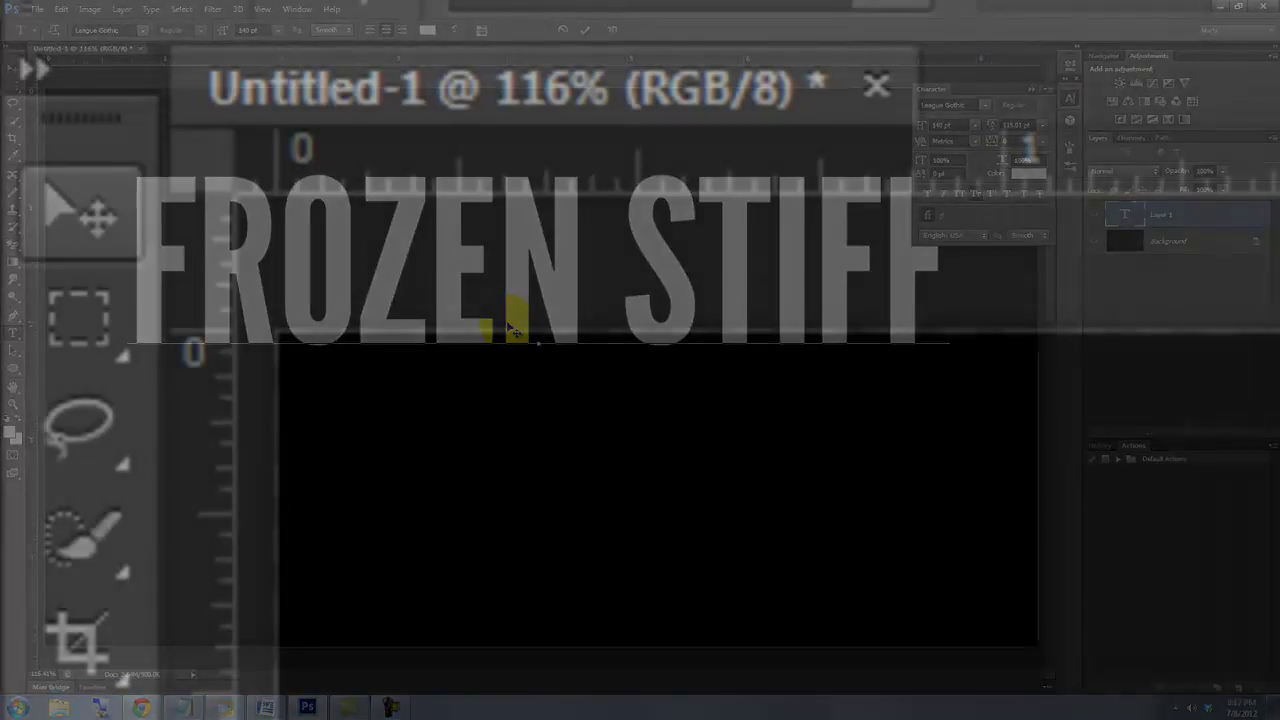
click(11, 66)
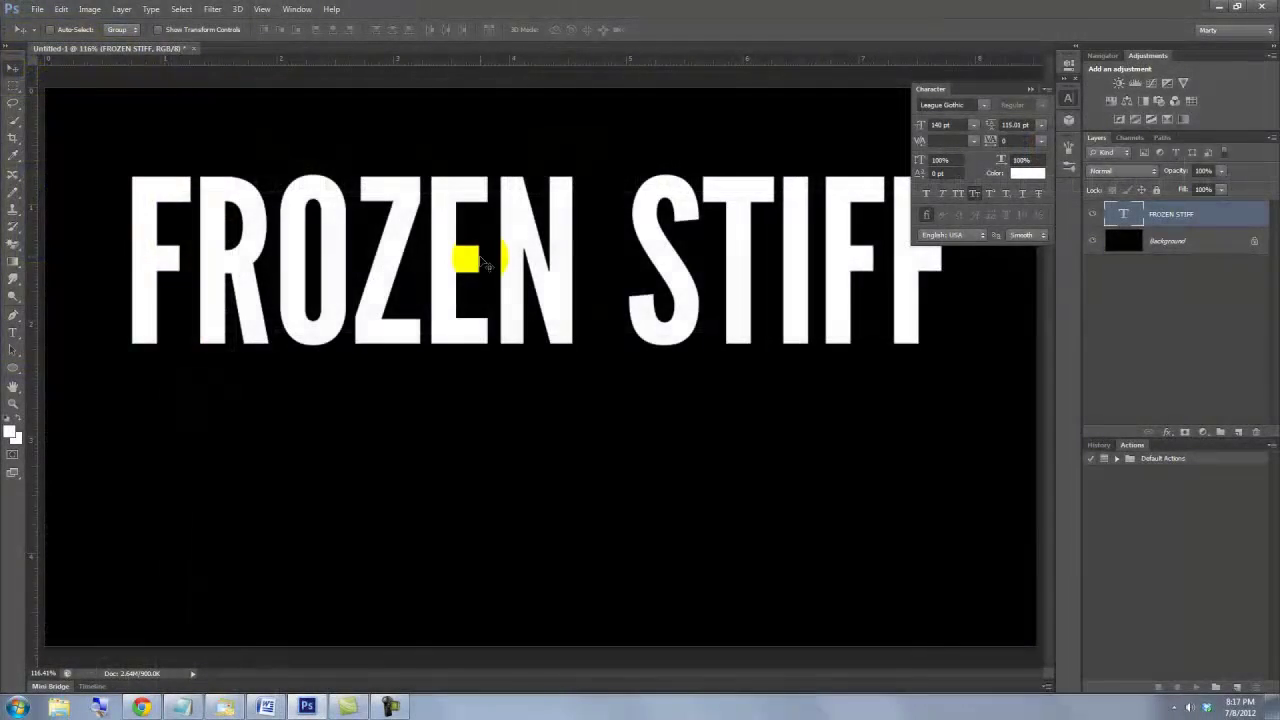
- Move the FROZEN STIFF text lower and merge it into the black background
drag(466, 251, 487, 325)
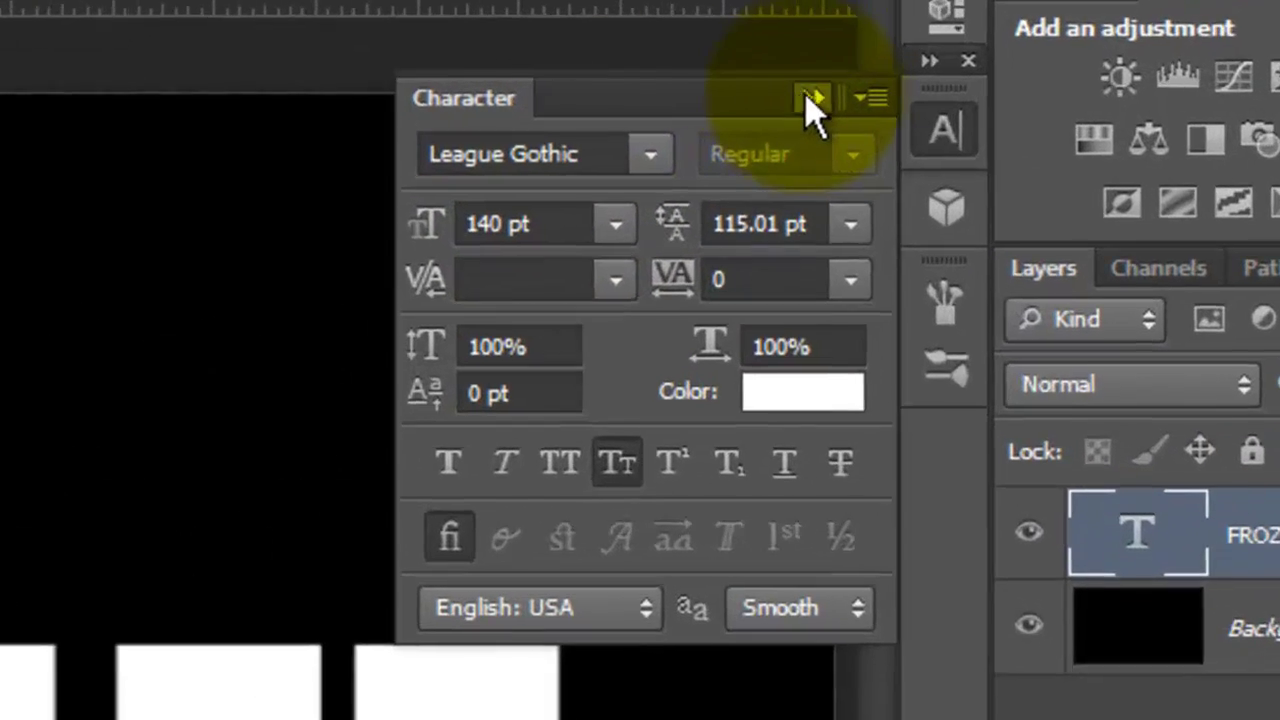
click(1031, 89)
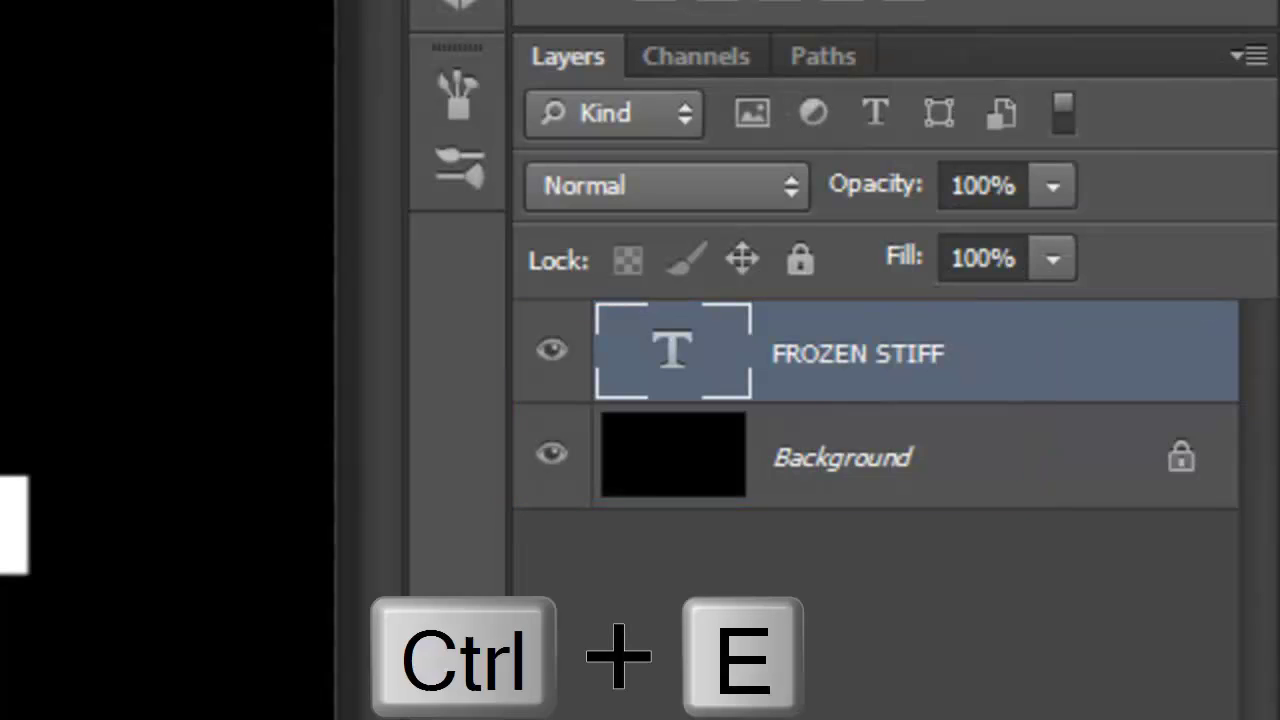
key(ctrl+e)
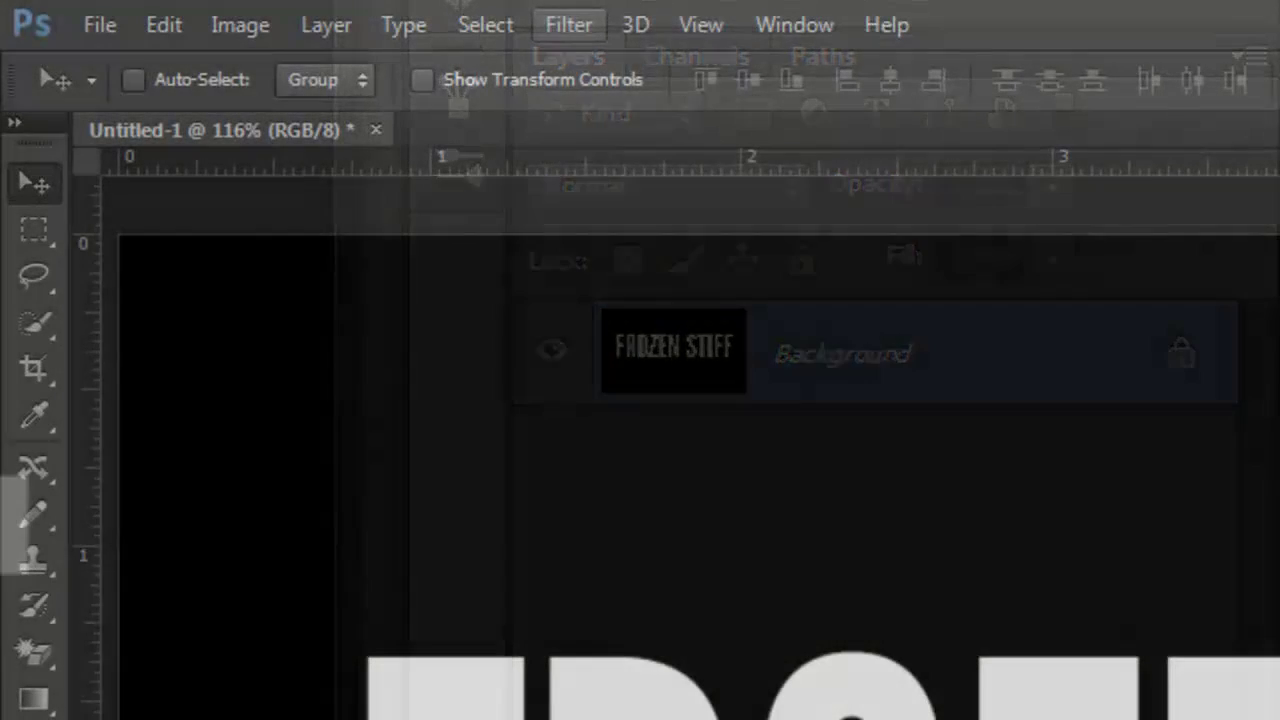
- Apply Crystallize with cell size 5 to roughen the letter edges
click(569, 25)
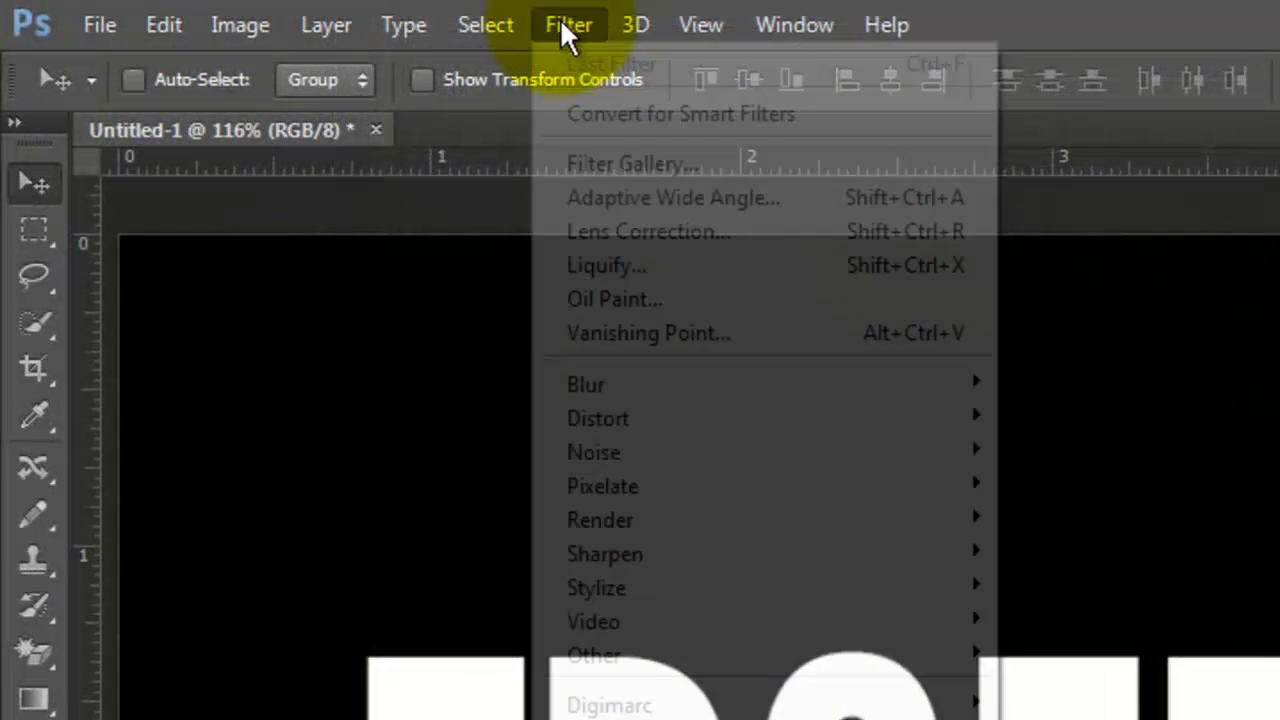
mouse_move(636, 490)
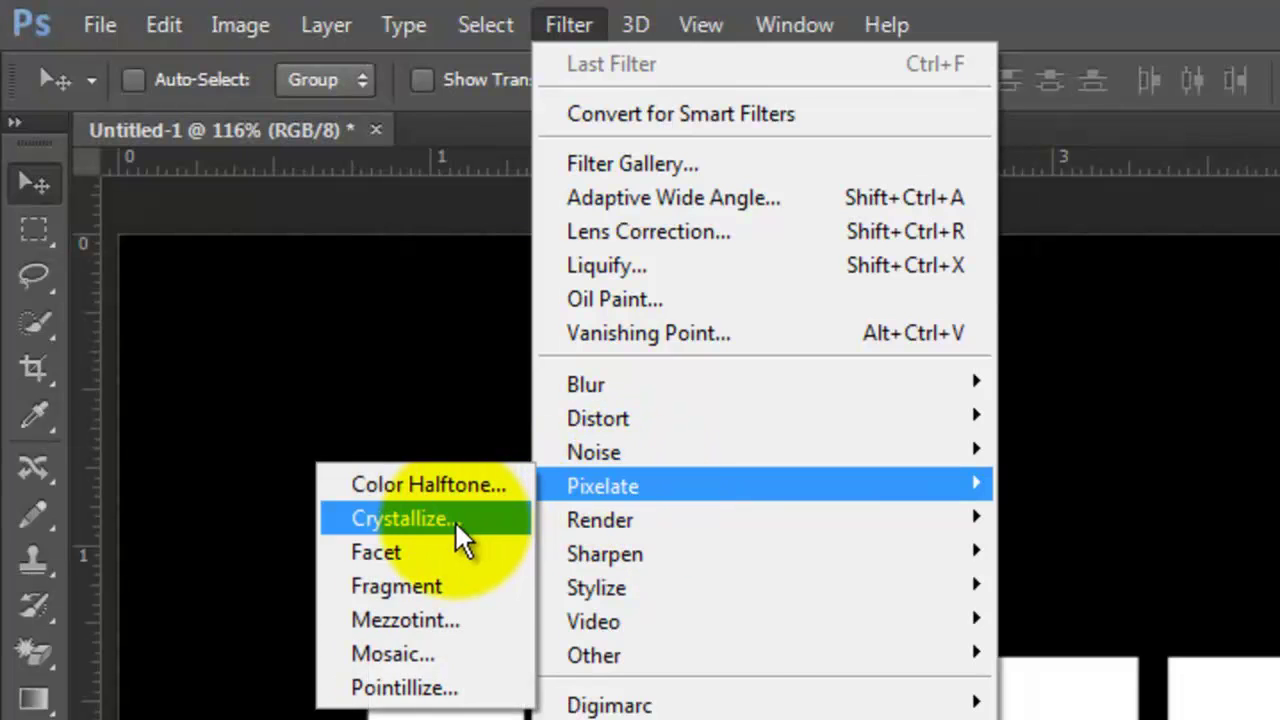
click(455, 524)
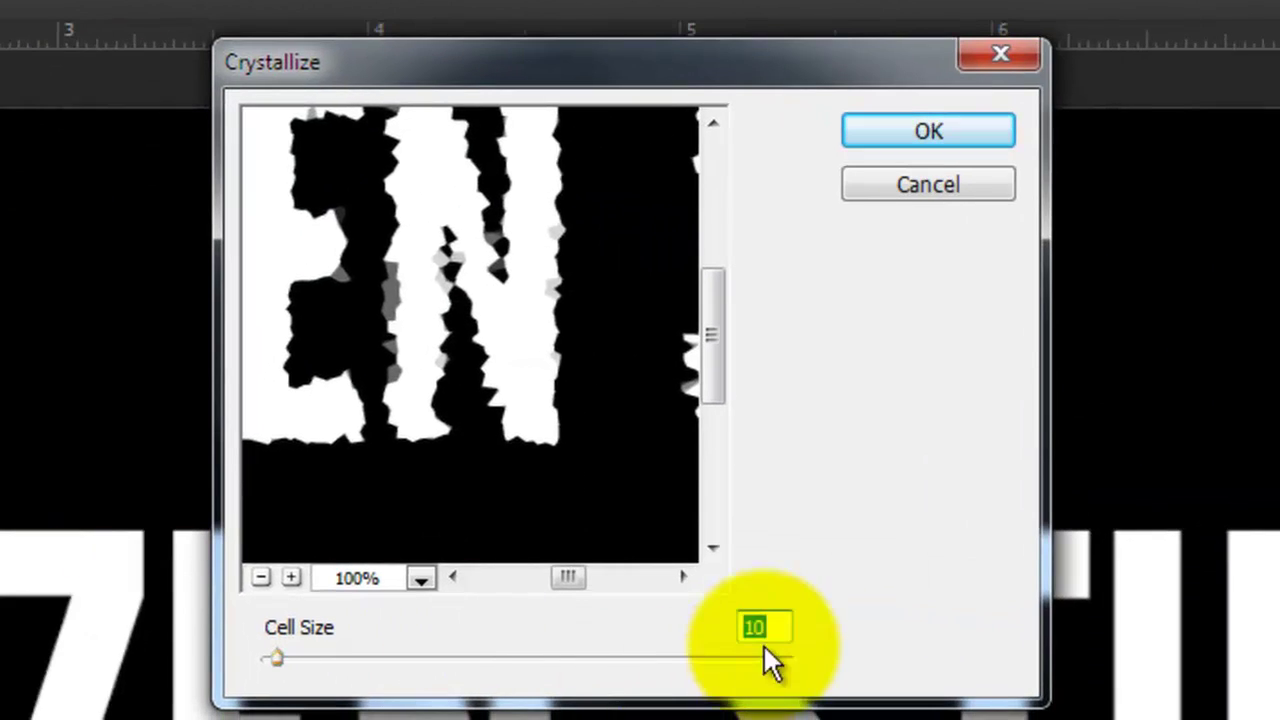
text(5)
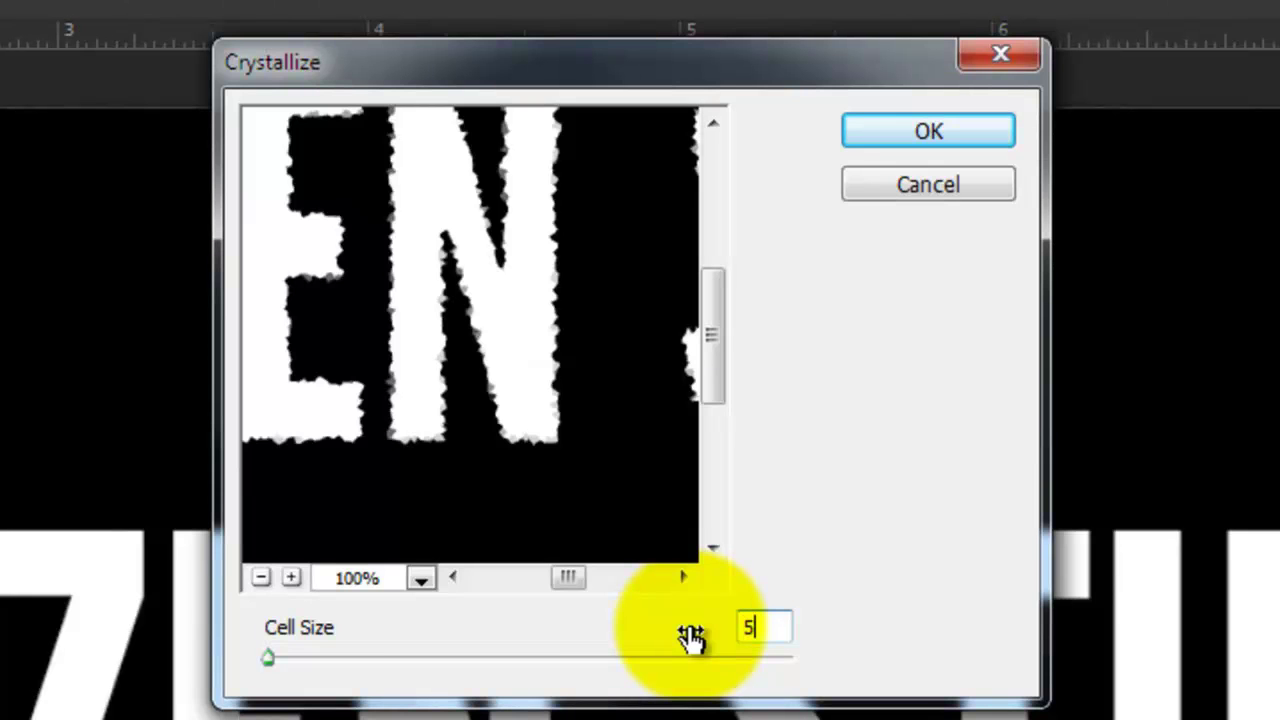
click(918, 138)
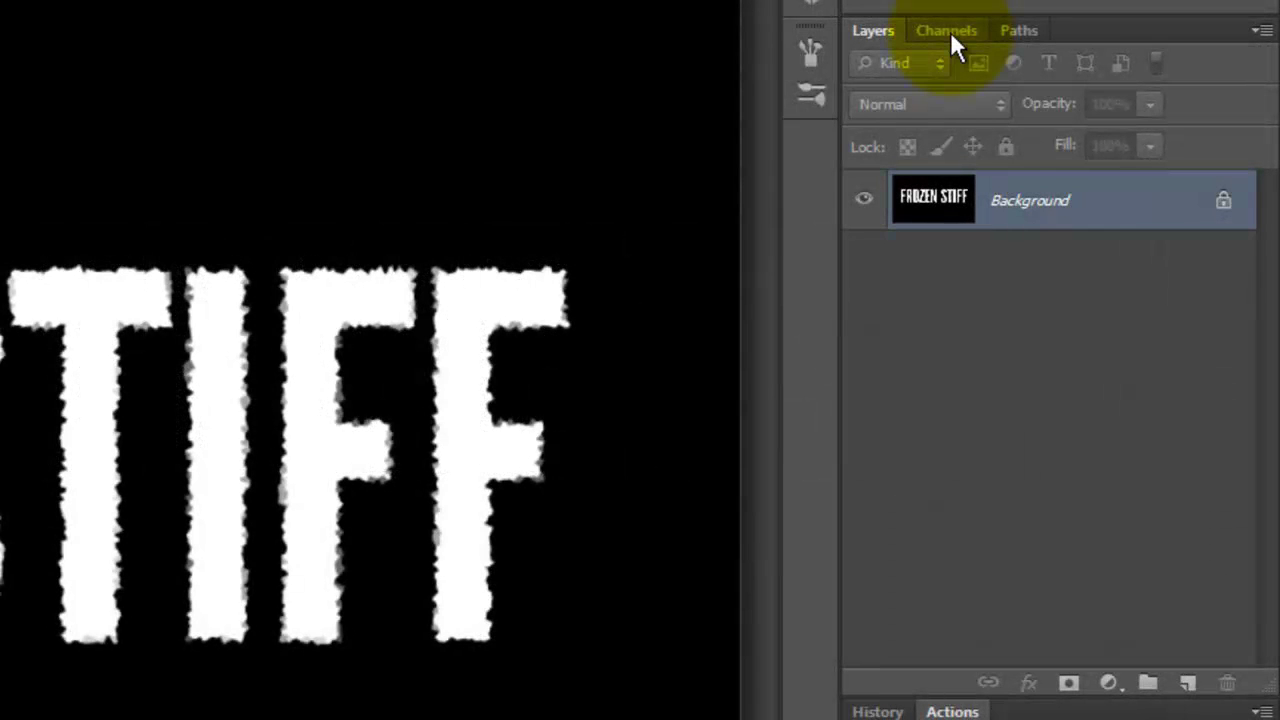
- Load the white letters as a selection and save it as a channel named TEXT
click(950, 31)
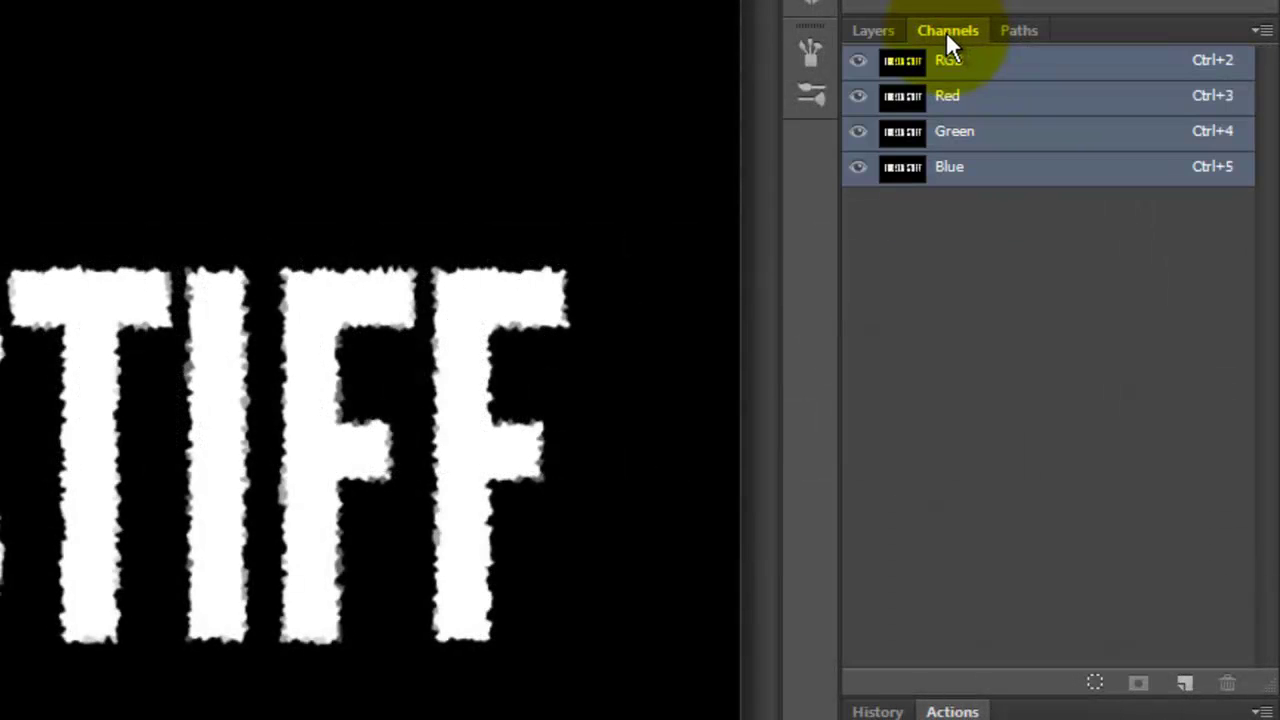
click(1093, 684)
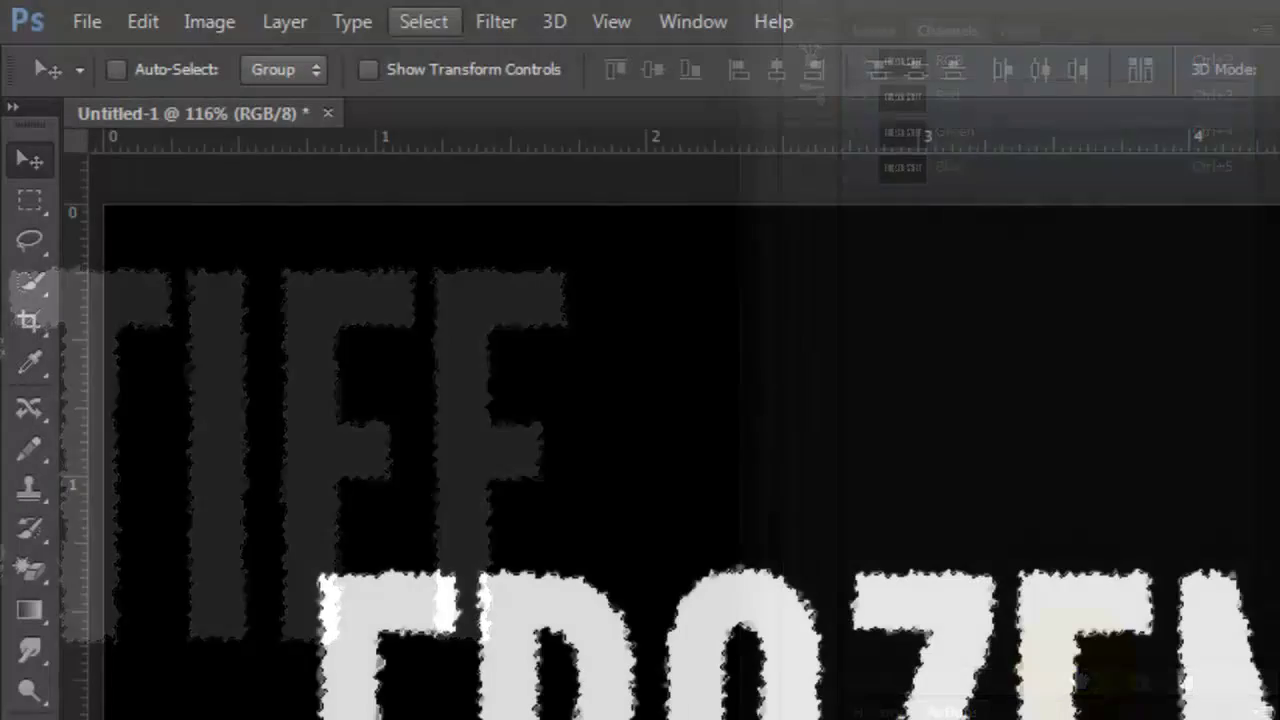
click(423, 21)
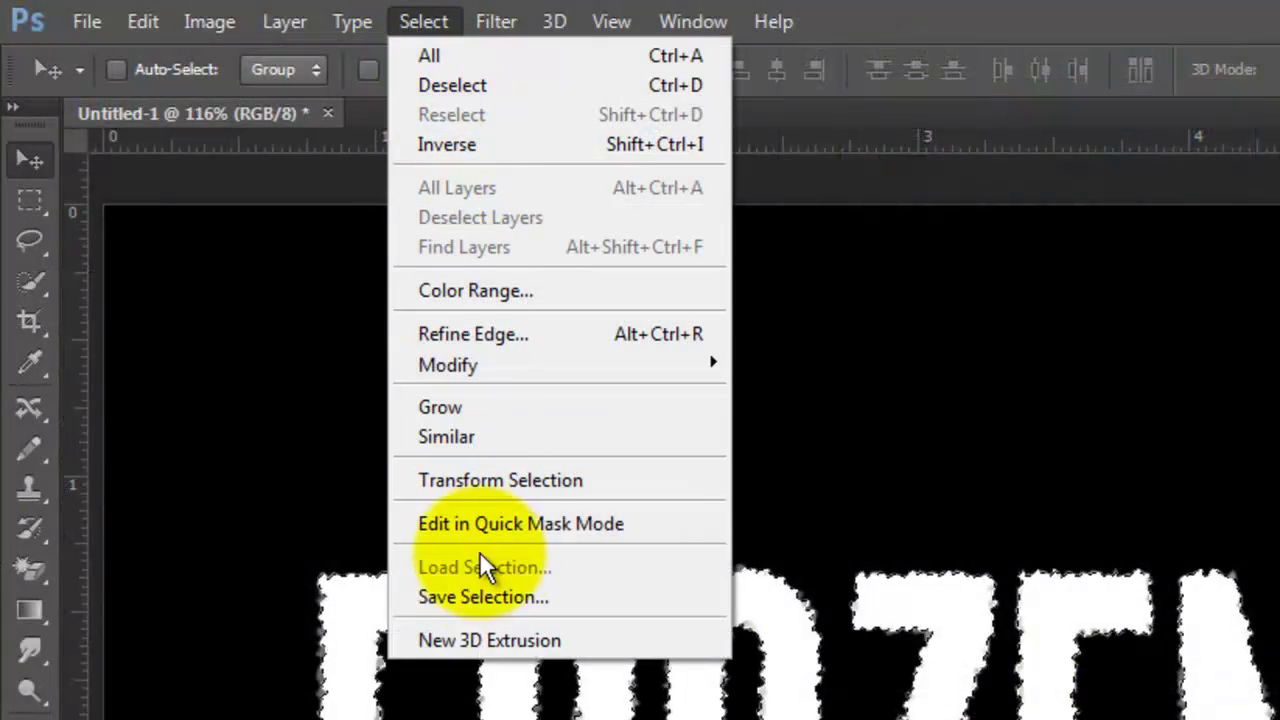
click(486, 597)
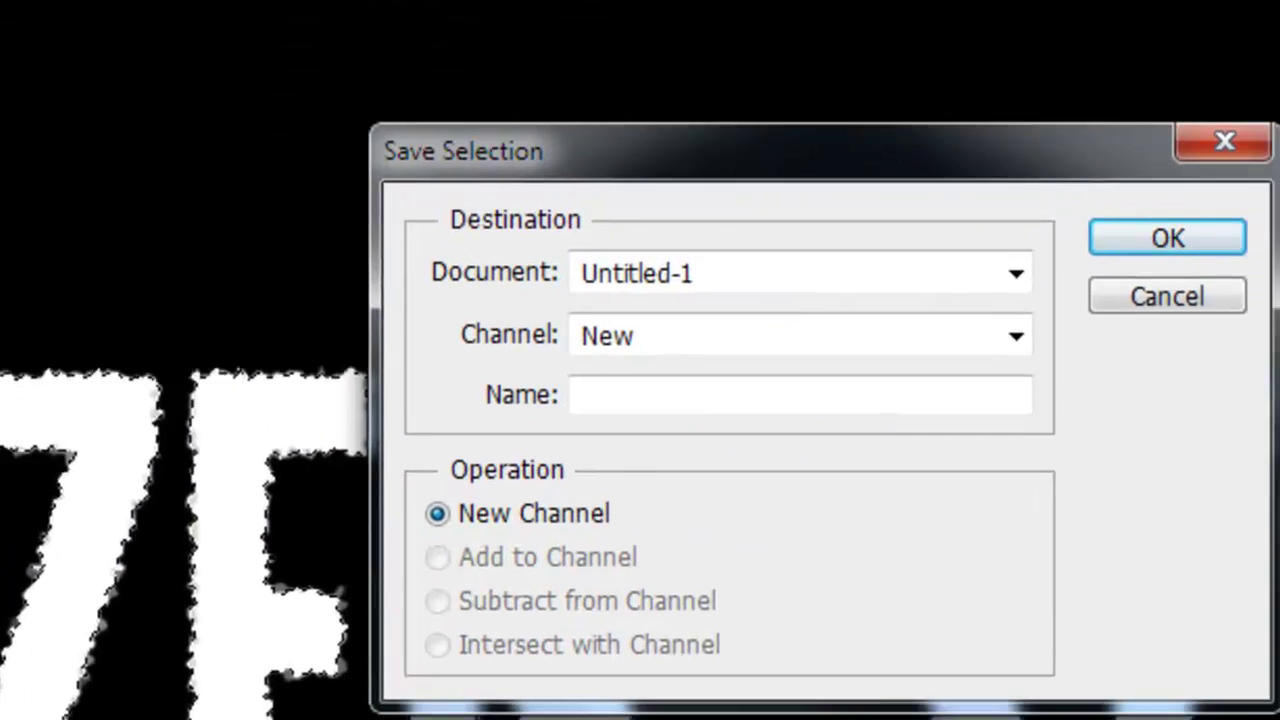
text(TEXT)
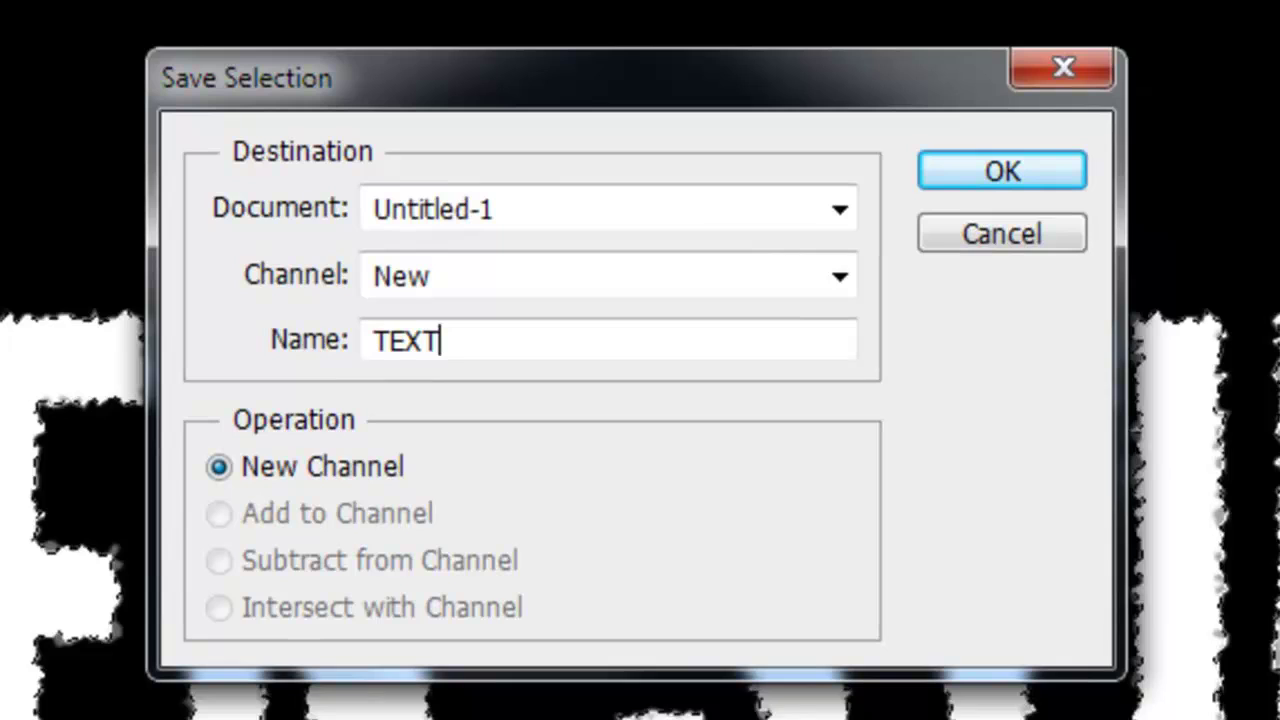
key(Return)
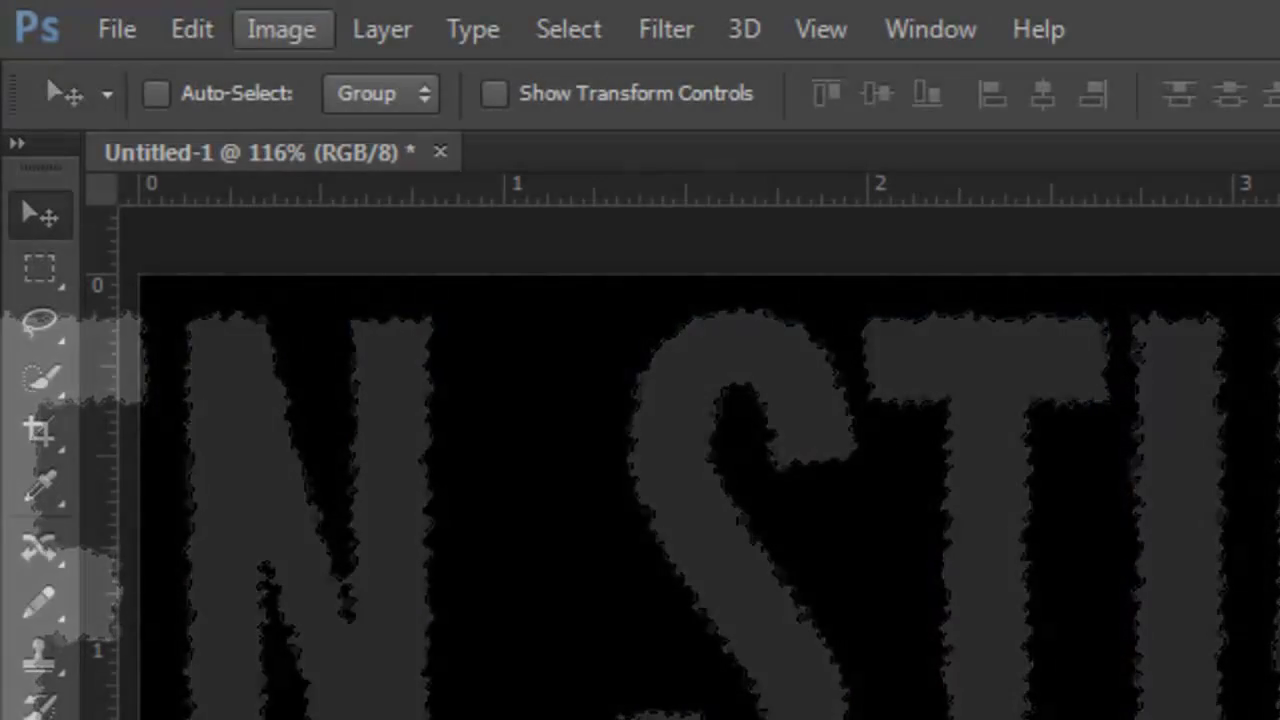
click(281, 29)
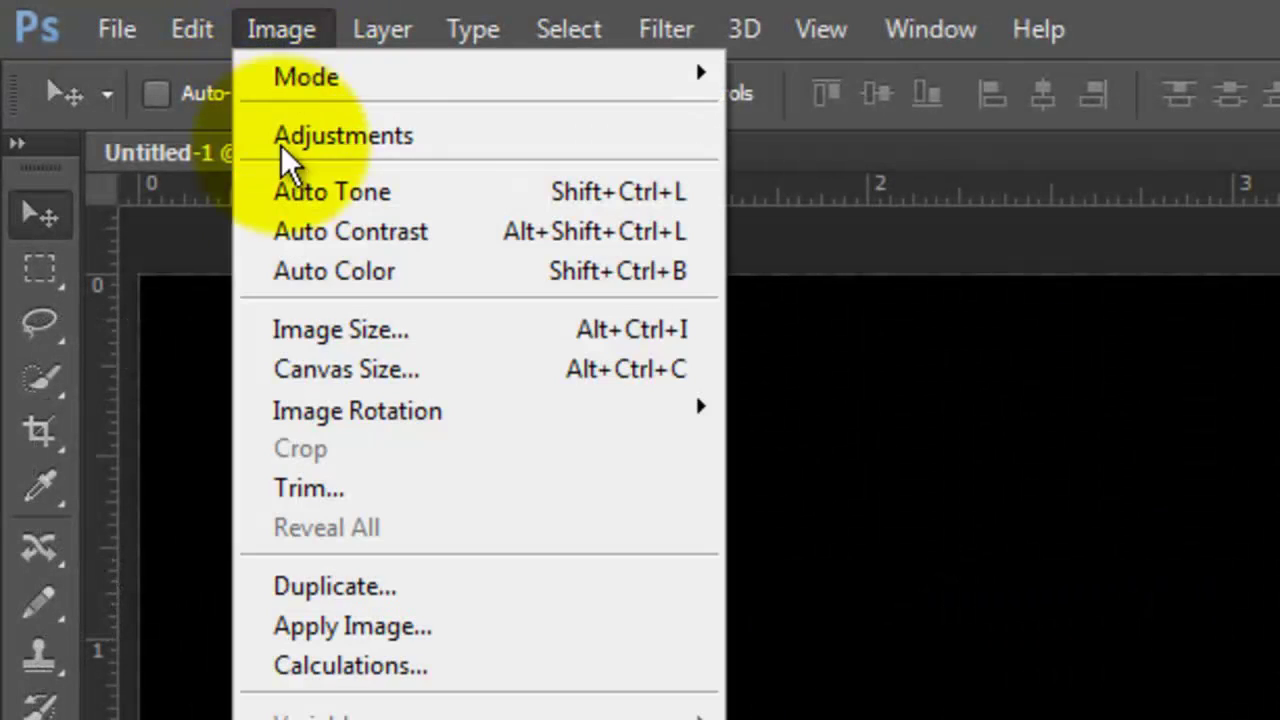
- Rotate the image 90° clockwise and apply Wind from the right twice
mouse_move(337, 411)
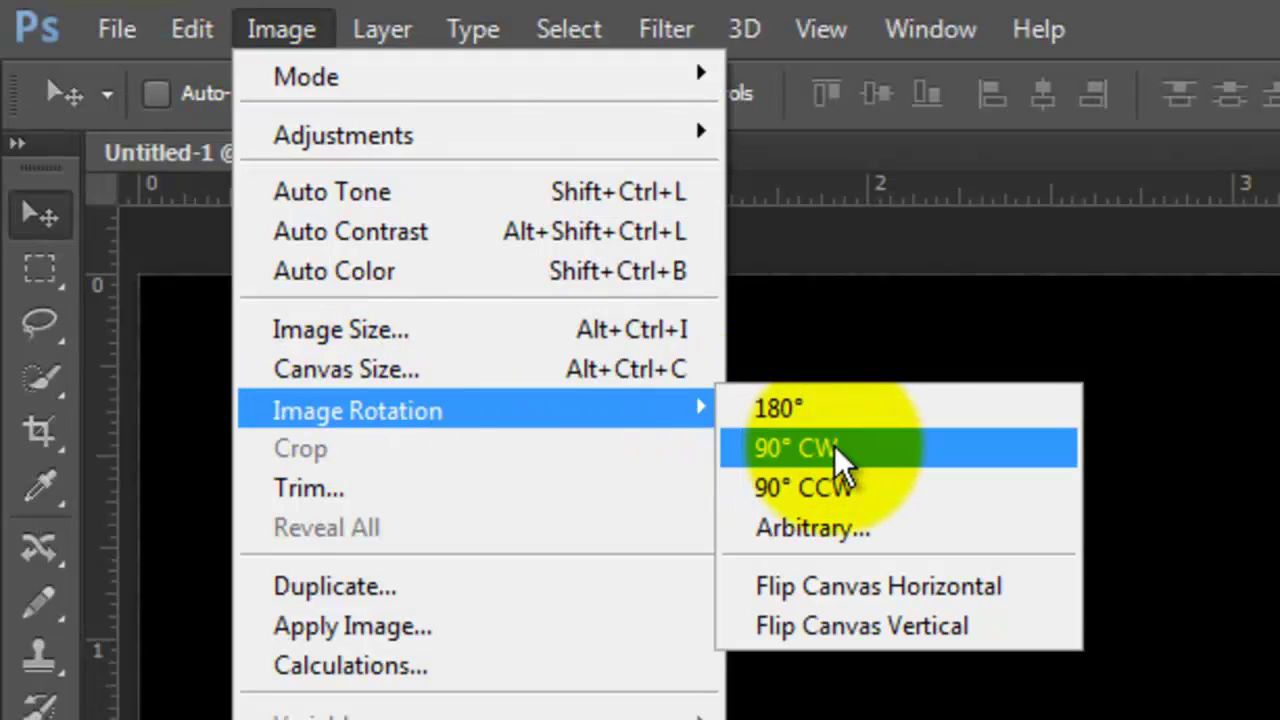
click(834, 445)
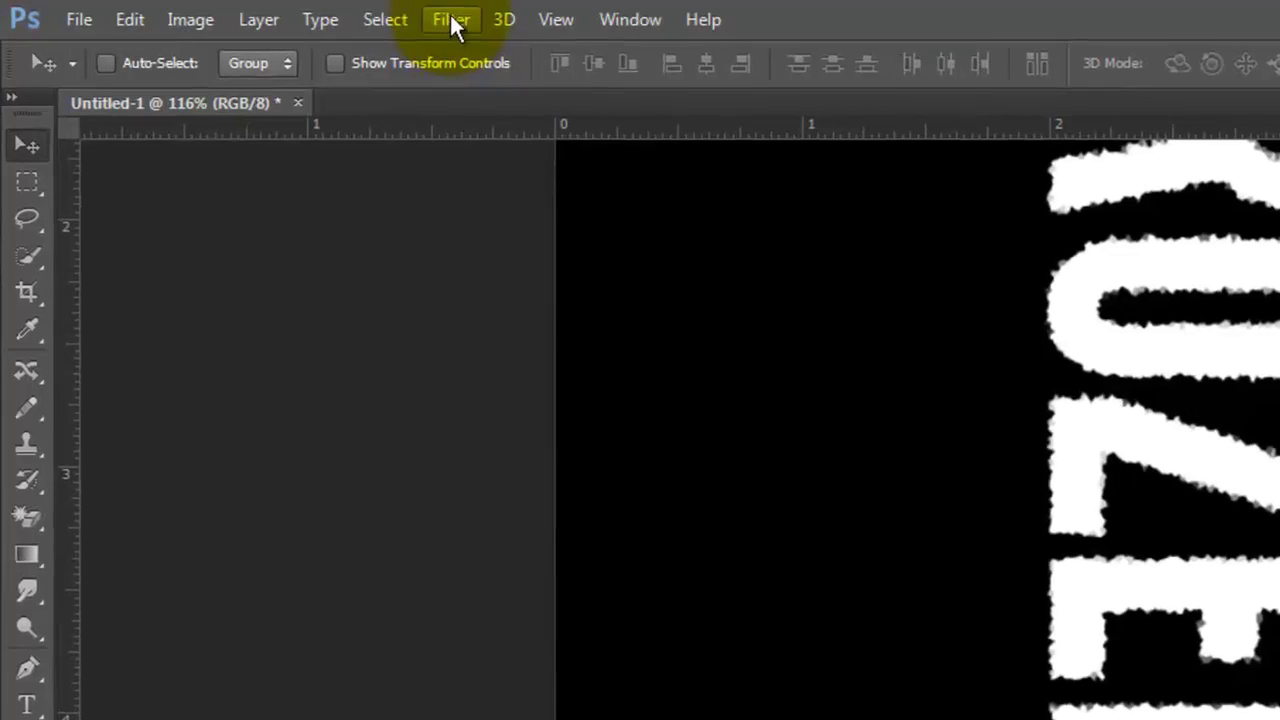
click(212, 9)
mouse_move(480, 465)
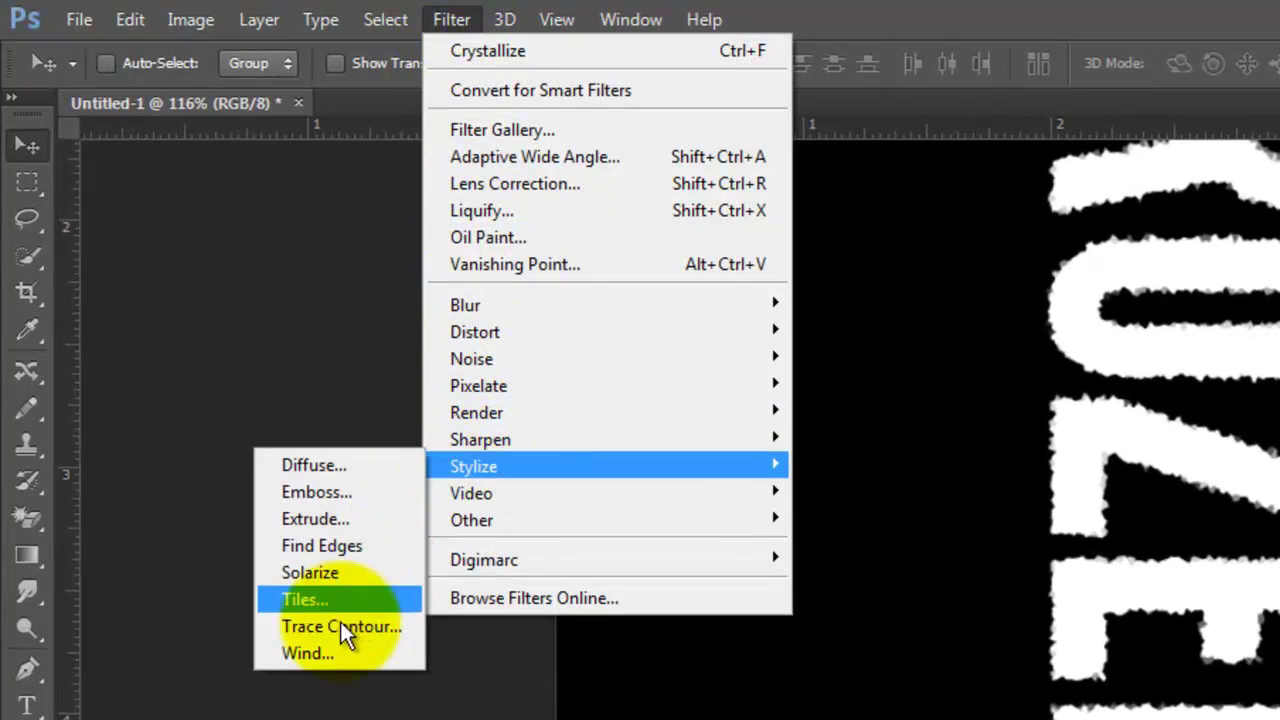
click(318, 655)
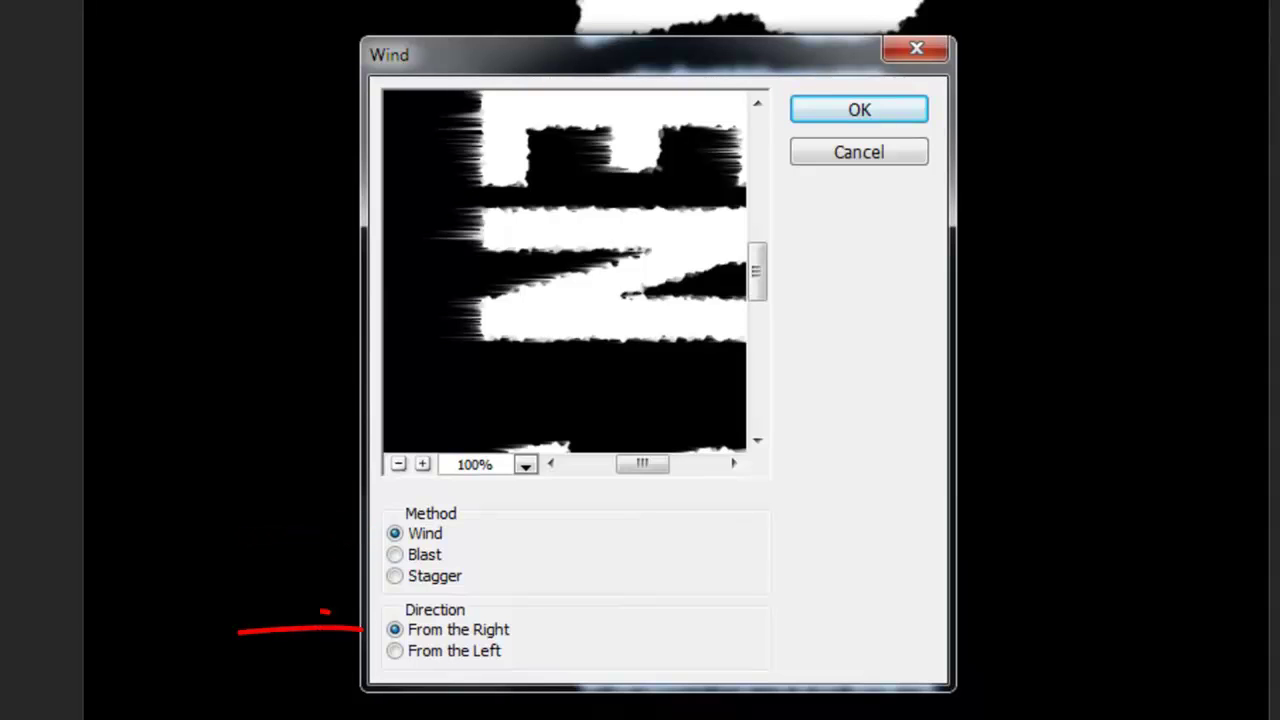
click(822, 116)
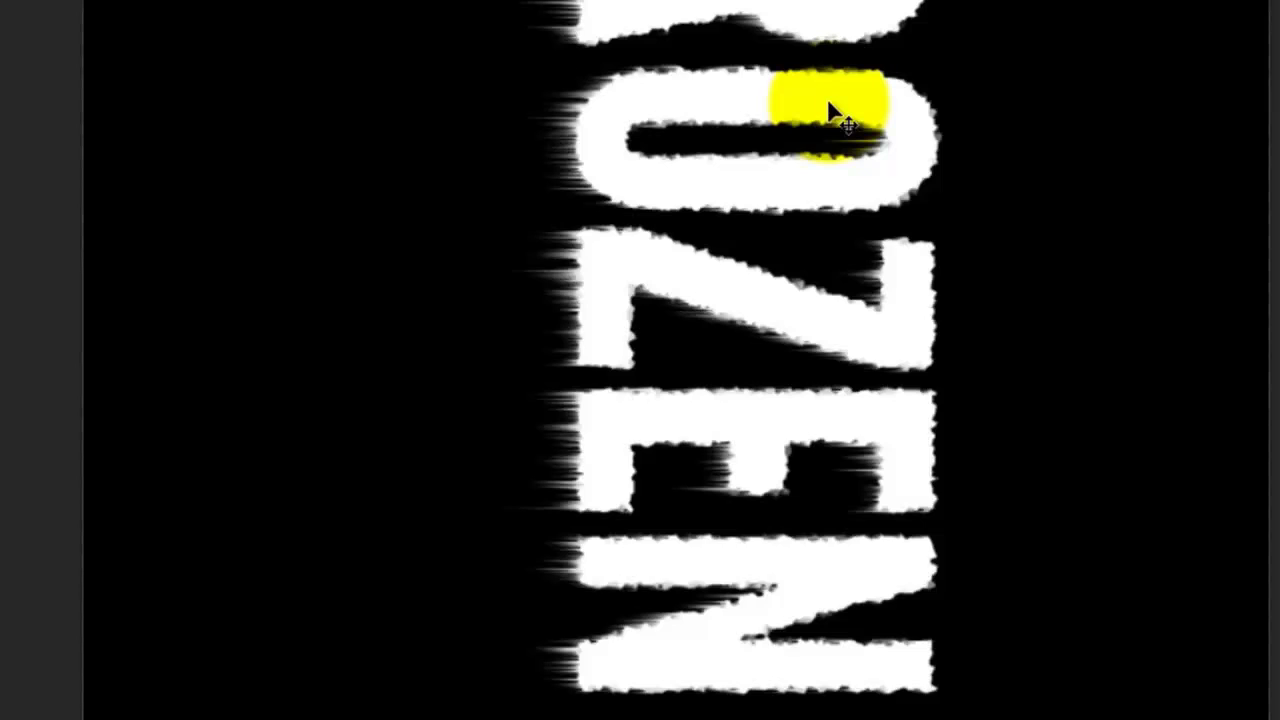
key(ctrl+f)
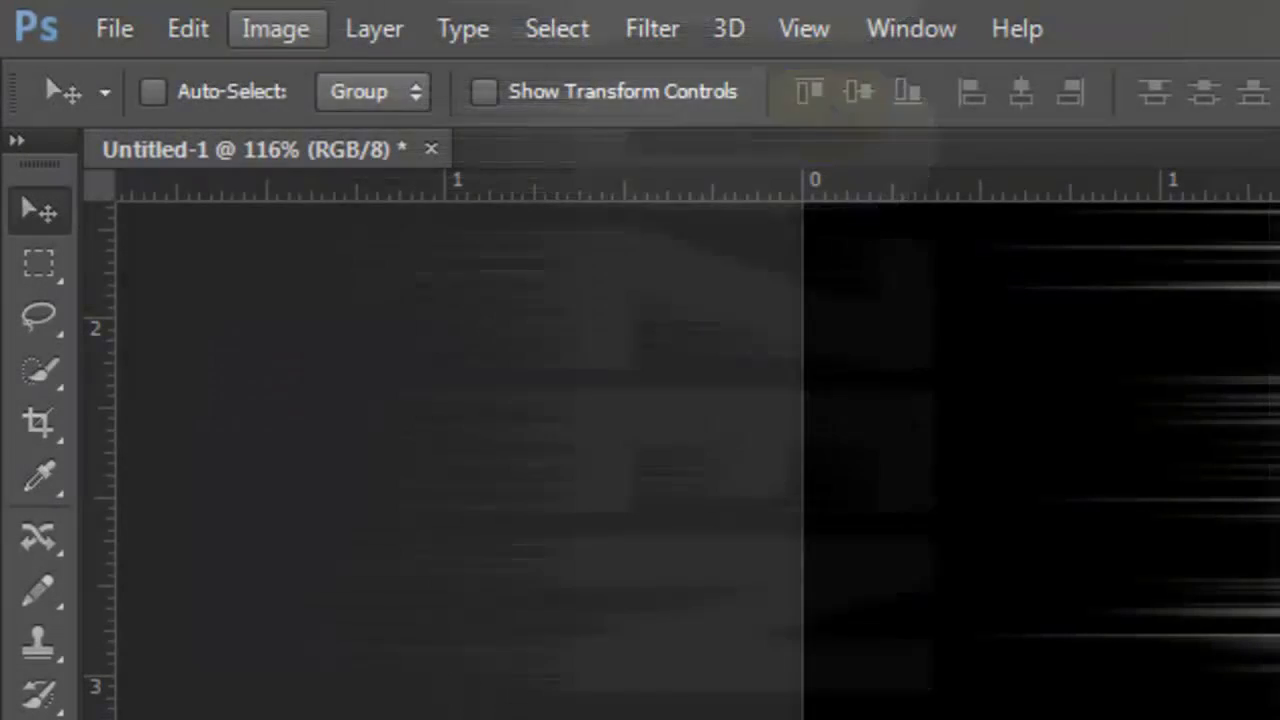
- Rotate the image back 90° counter-clockwise
click(278, 32)
mouse_move(352, 412)
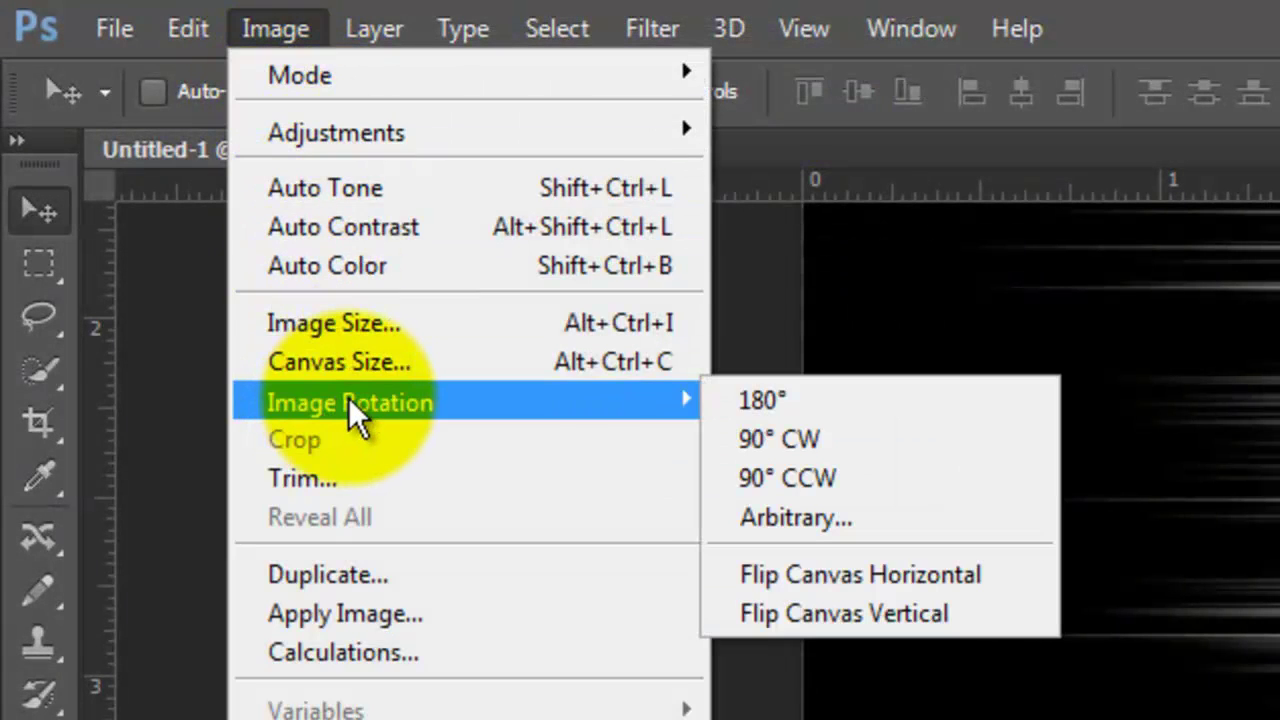
click(770, 472)
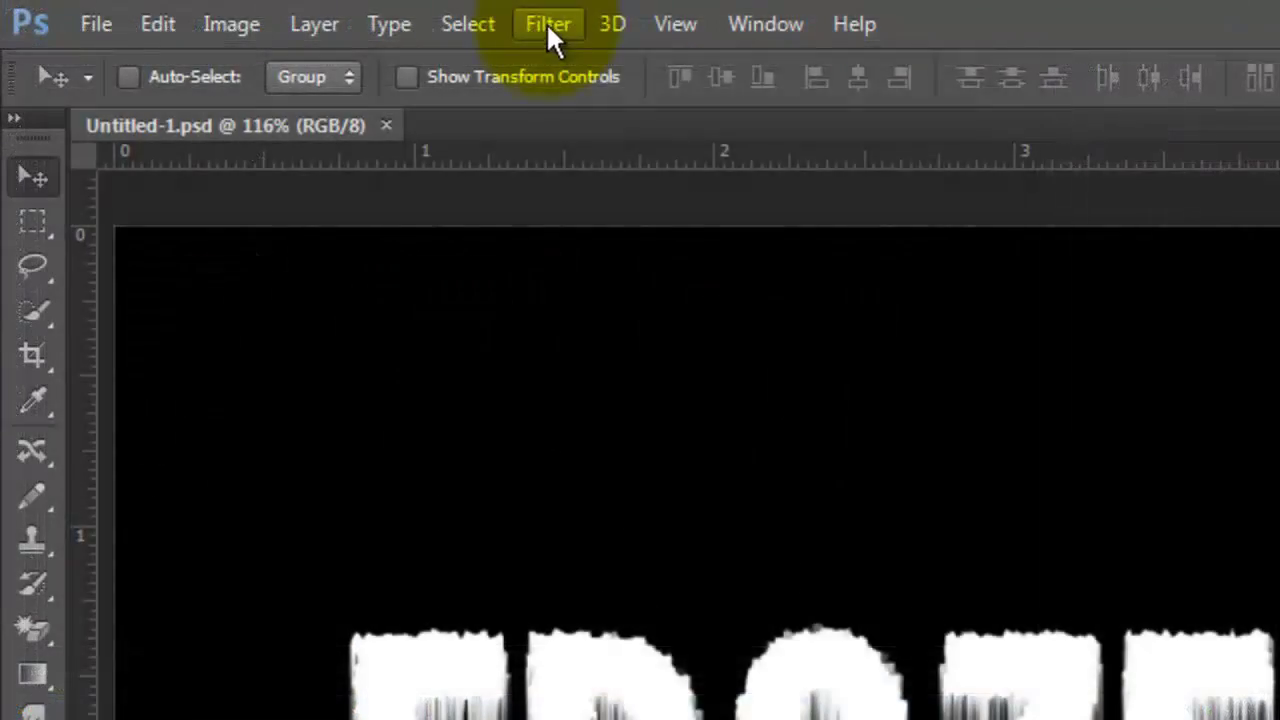
click(211, 9)
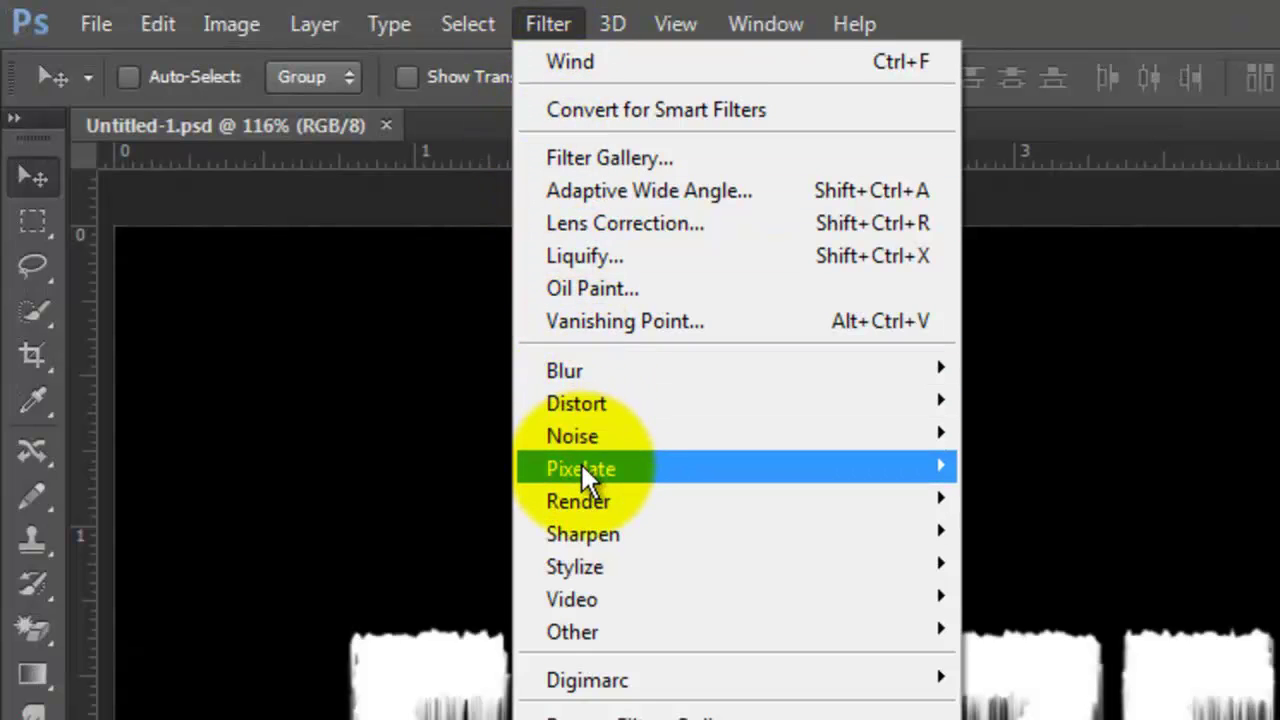
- Apply Crystallize with cell size 3 to roughen the icicle streaks
mouse_move(560, 466)
click(412, 503)
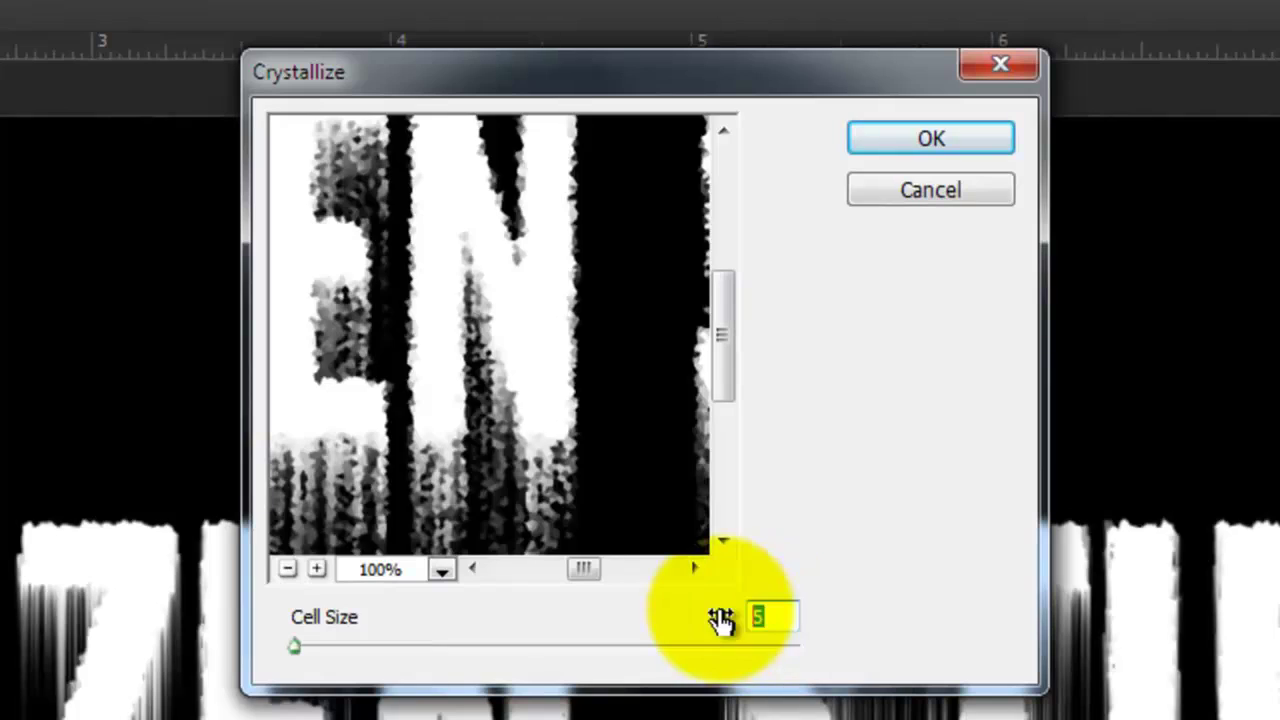
text(3)
click(933, 140)
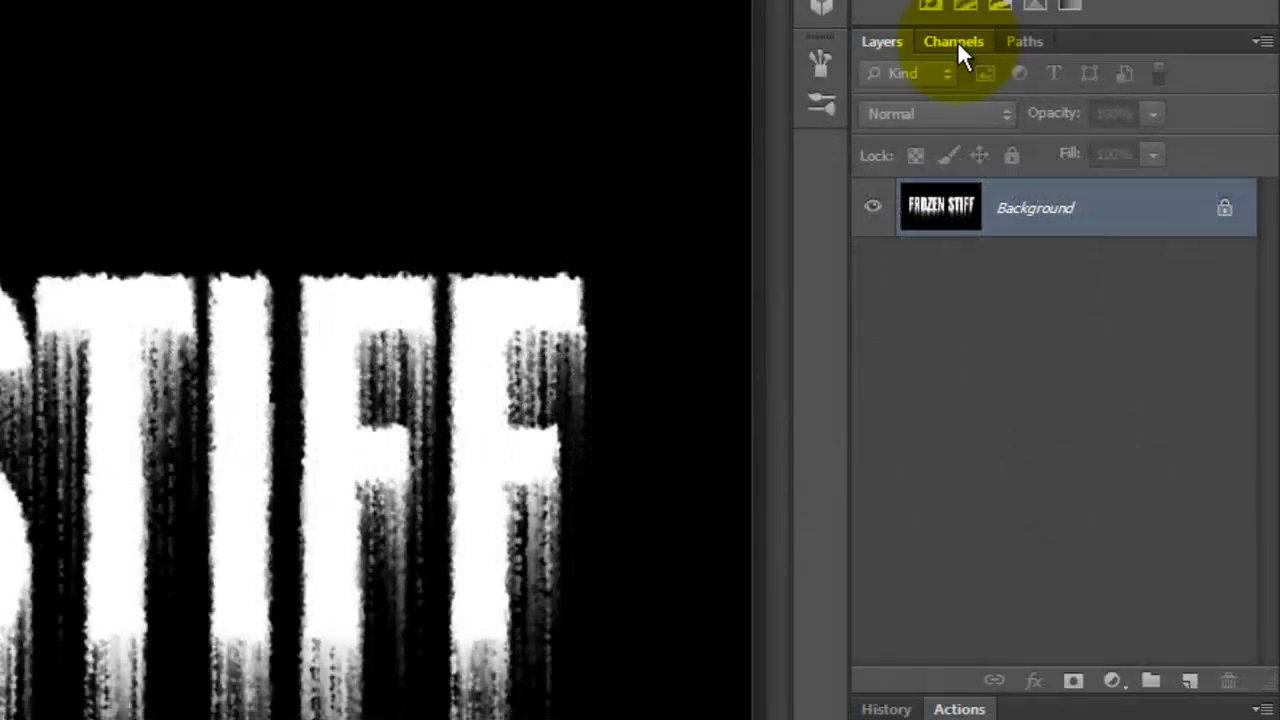
- Load the TEXT channel as a selection and return to the Layers panel
click(955, 42)
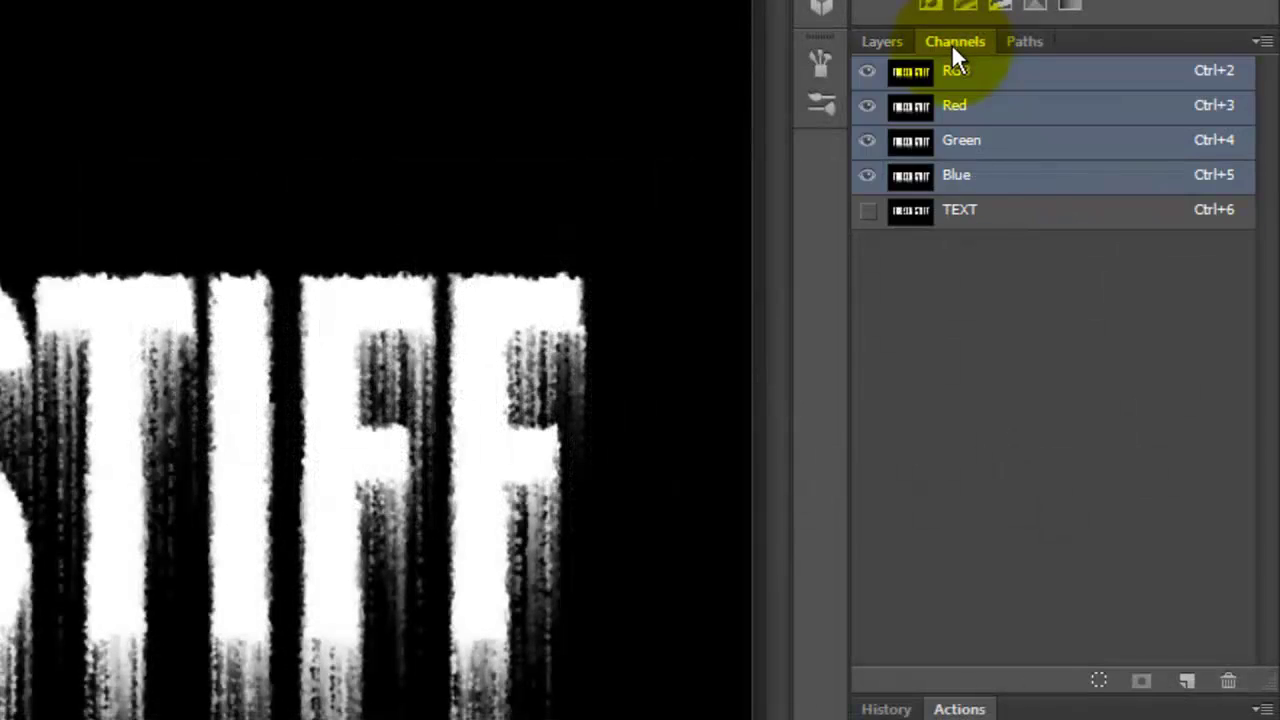
click(1098, 681)
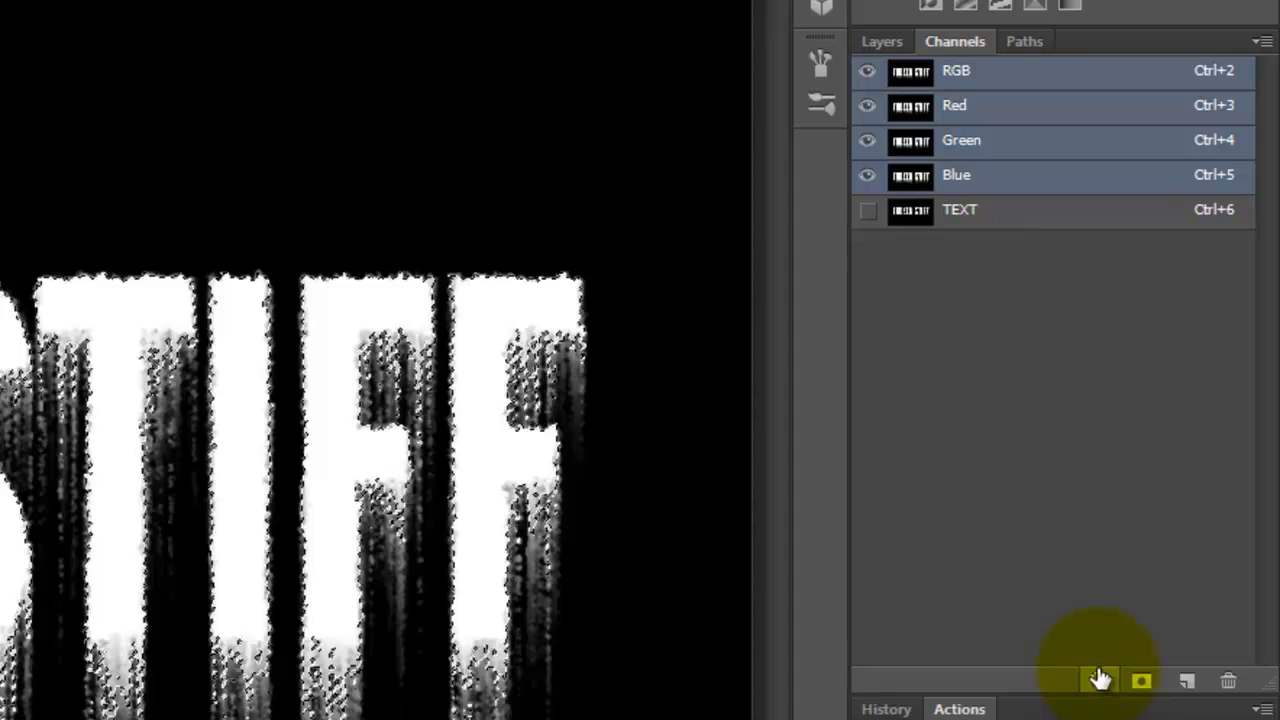
click(880, 42)
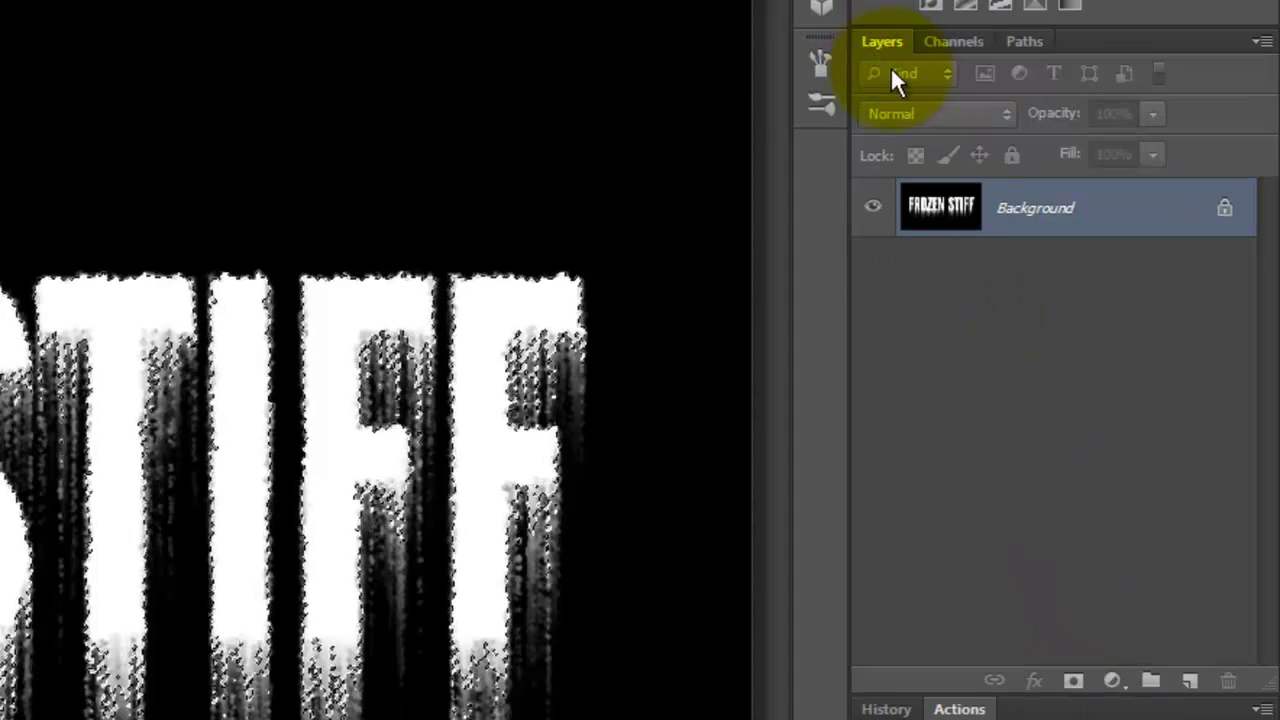
- Fill the lettering selection on a new Layer 1, then deselect
click(1192, 684)
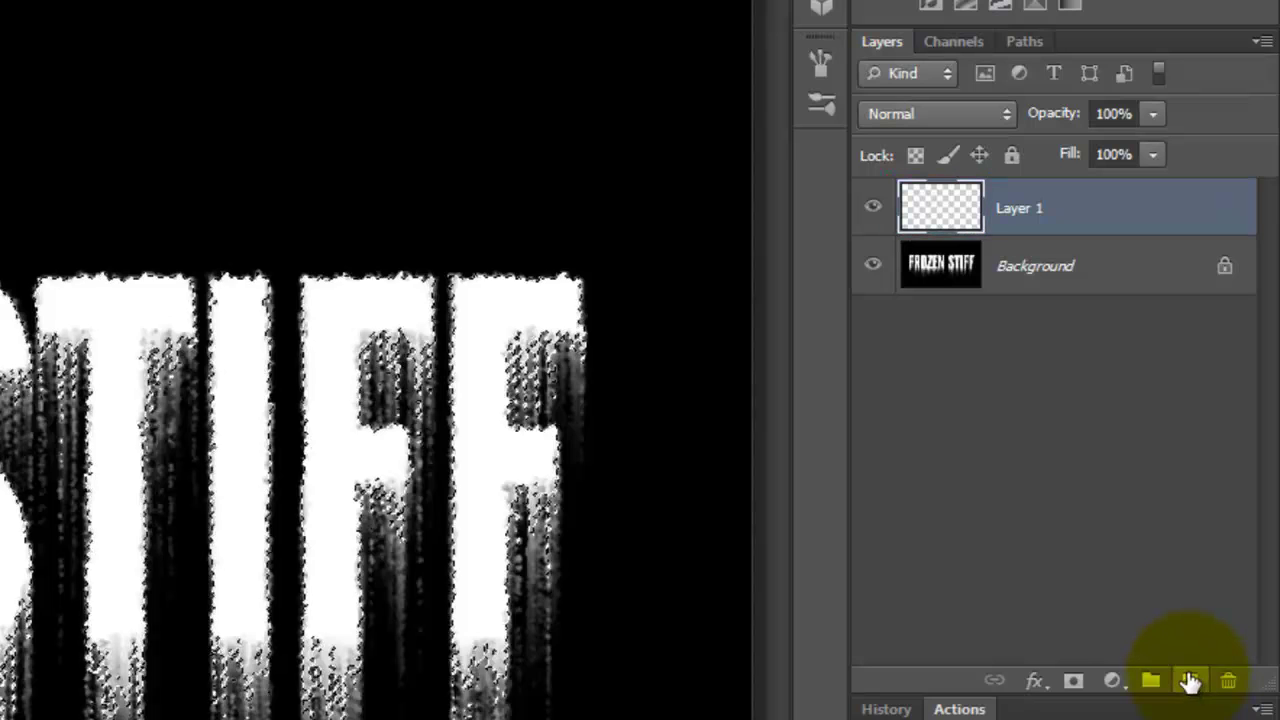
key(ctrl+Delete)
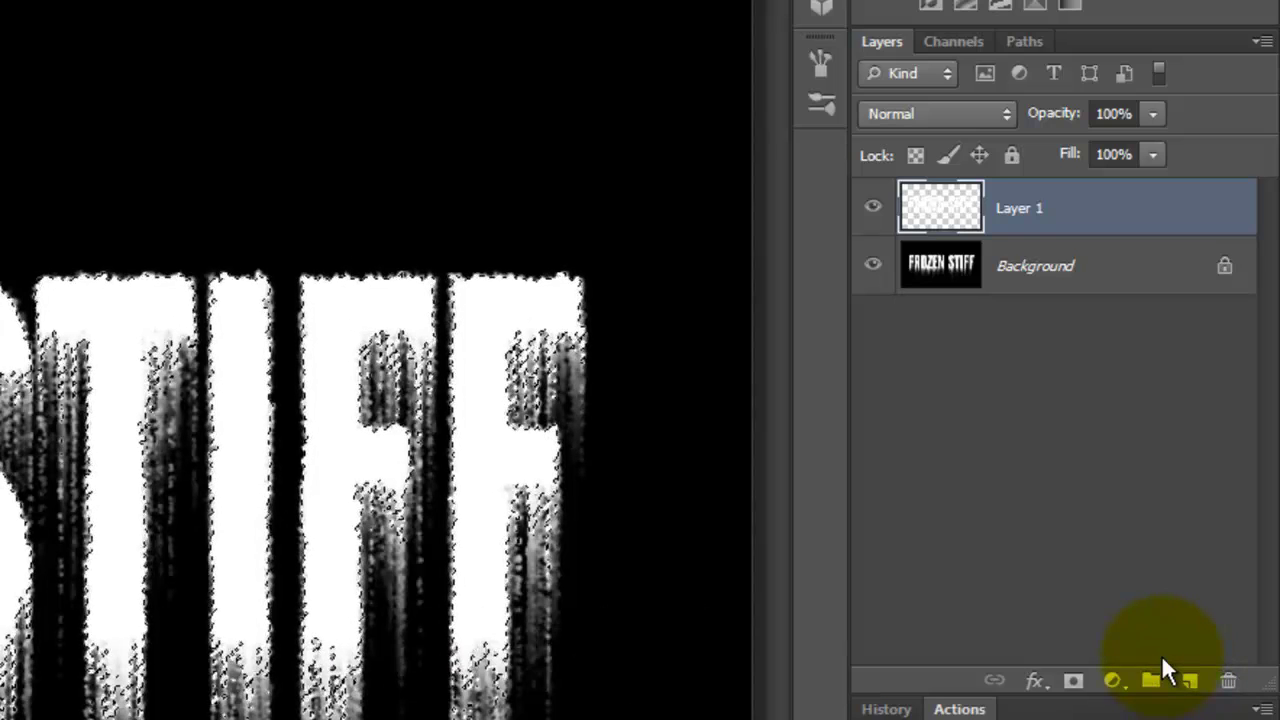
key(ctrl+d)
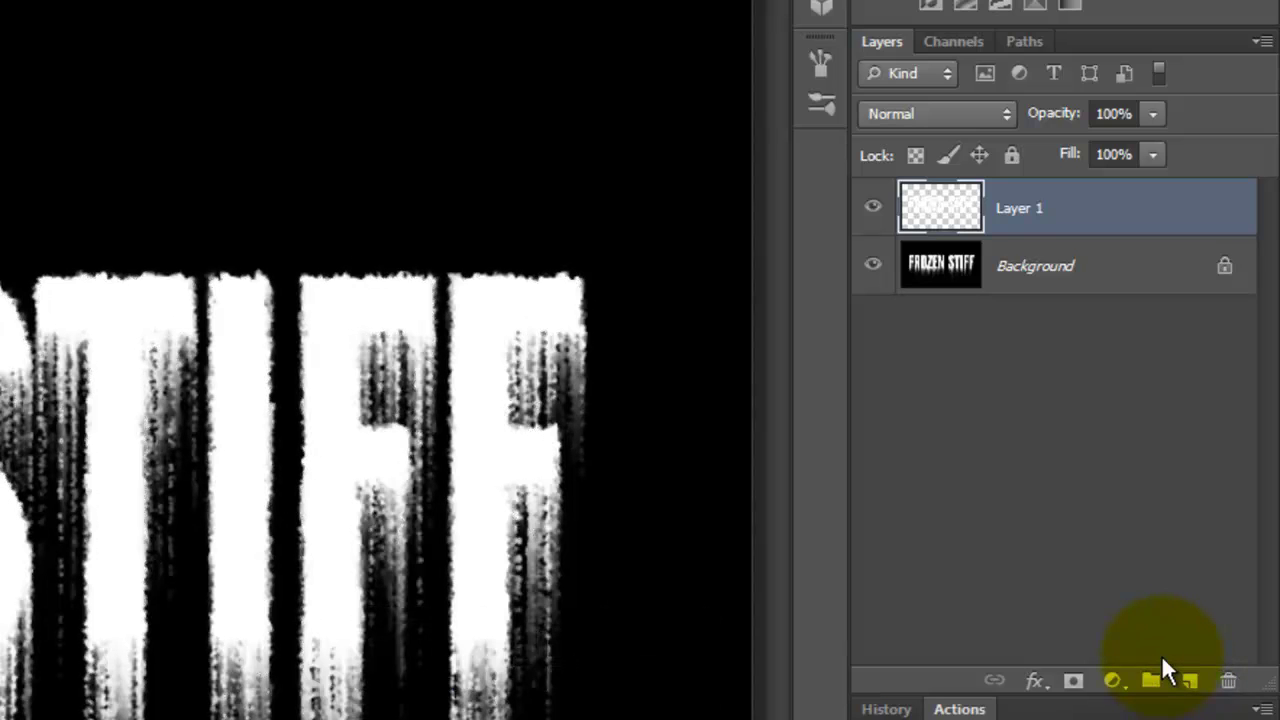
- Add Layer 2 beneath Layer 1 and fill it solid black
click(1192, 682)
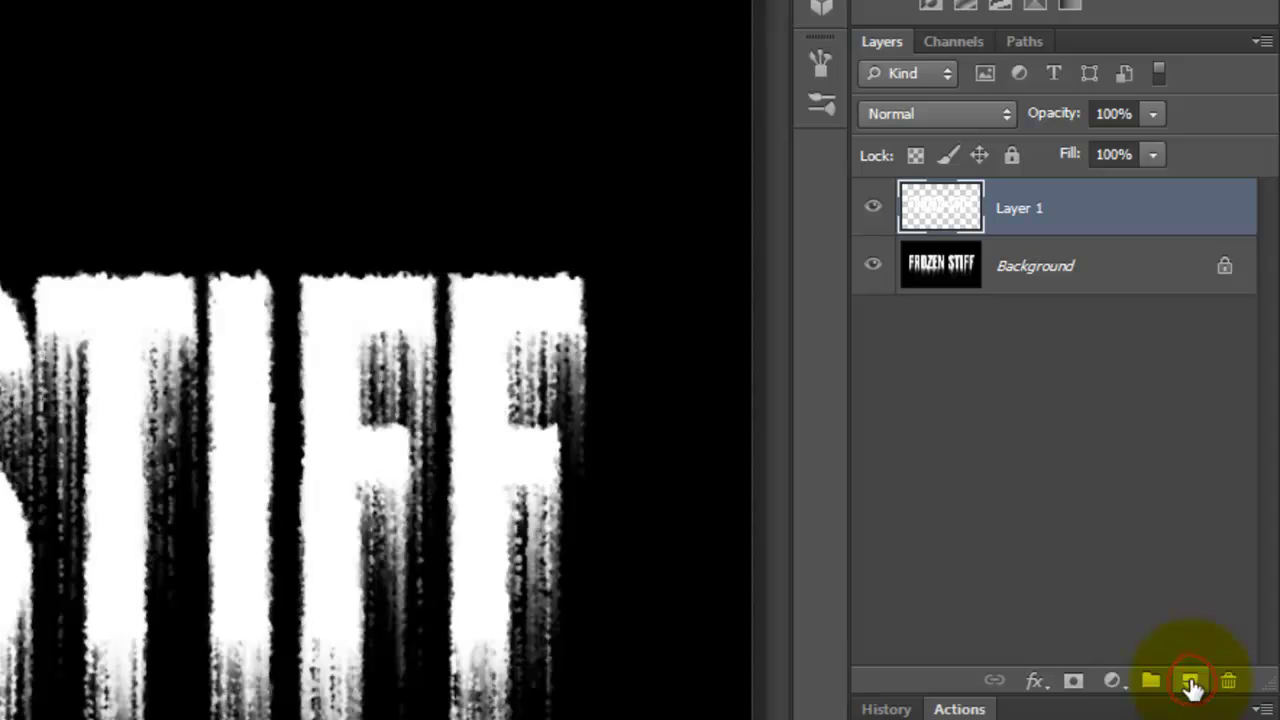
key(ctrl)
ctrl+click(1190, 684)
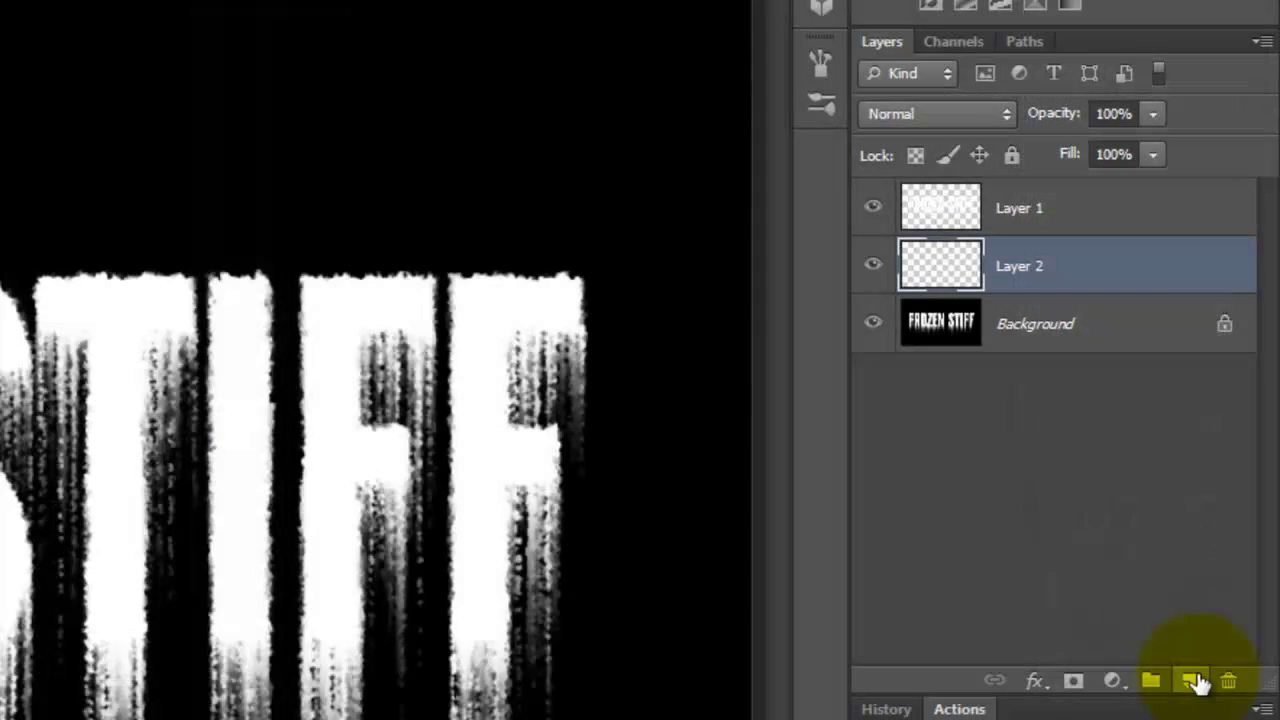
key(alt+Delete)
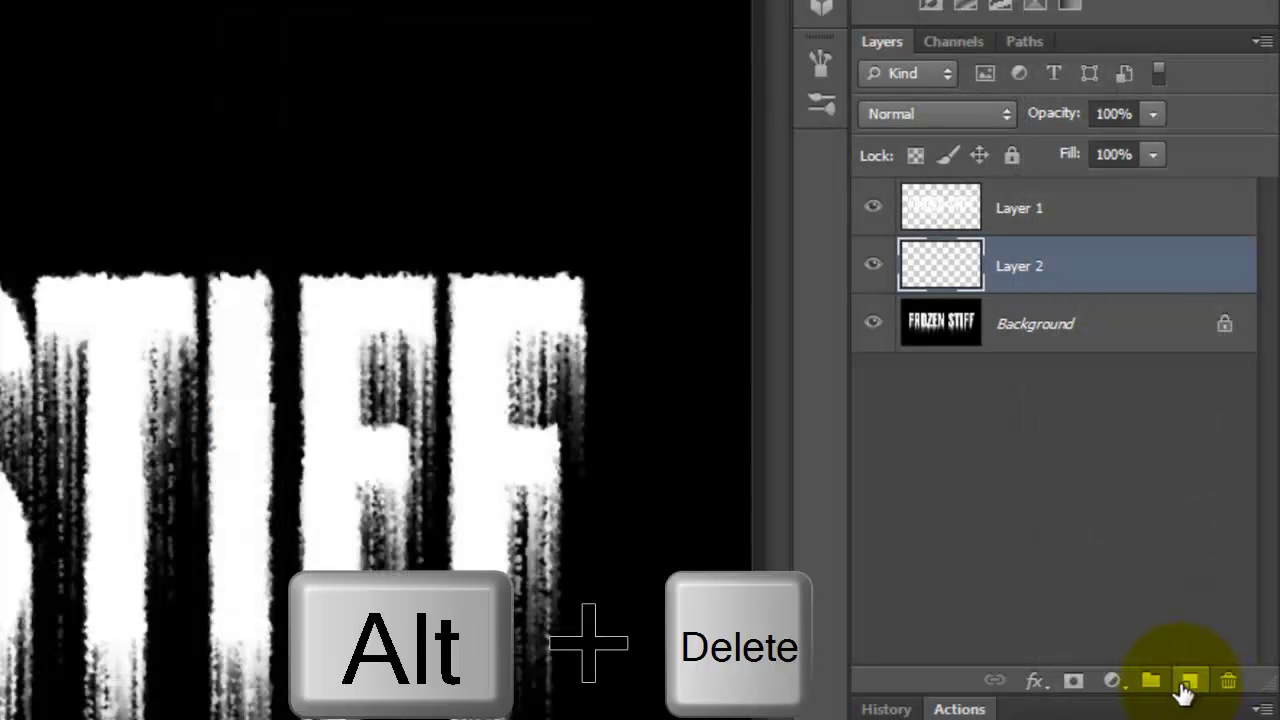
key(alt+Delete)
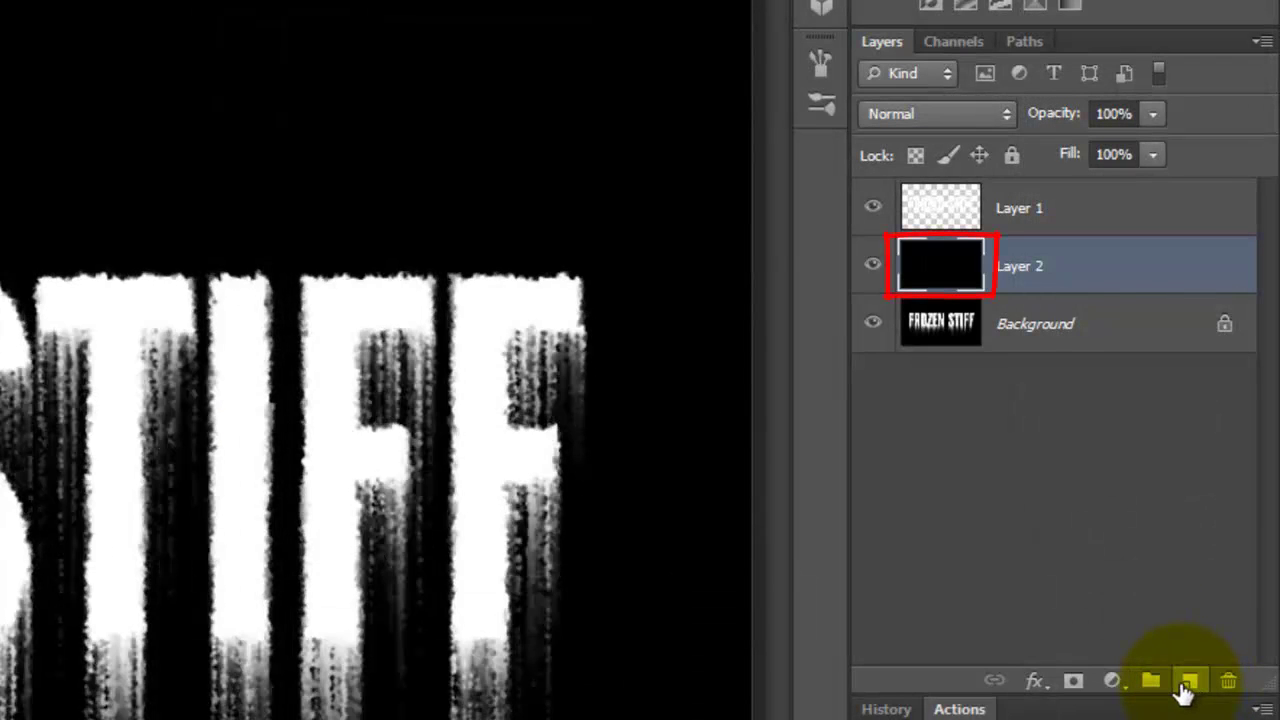
click(970, 200)
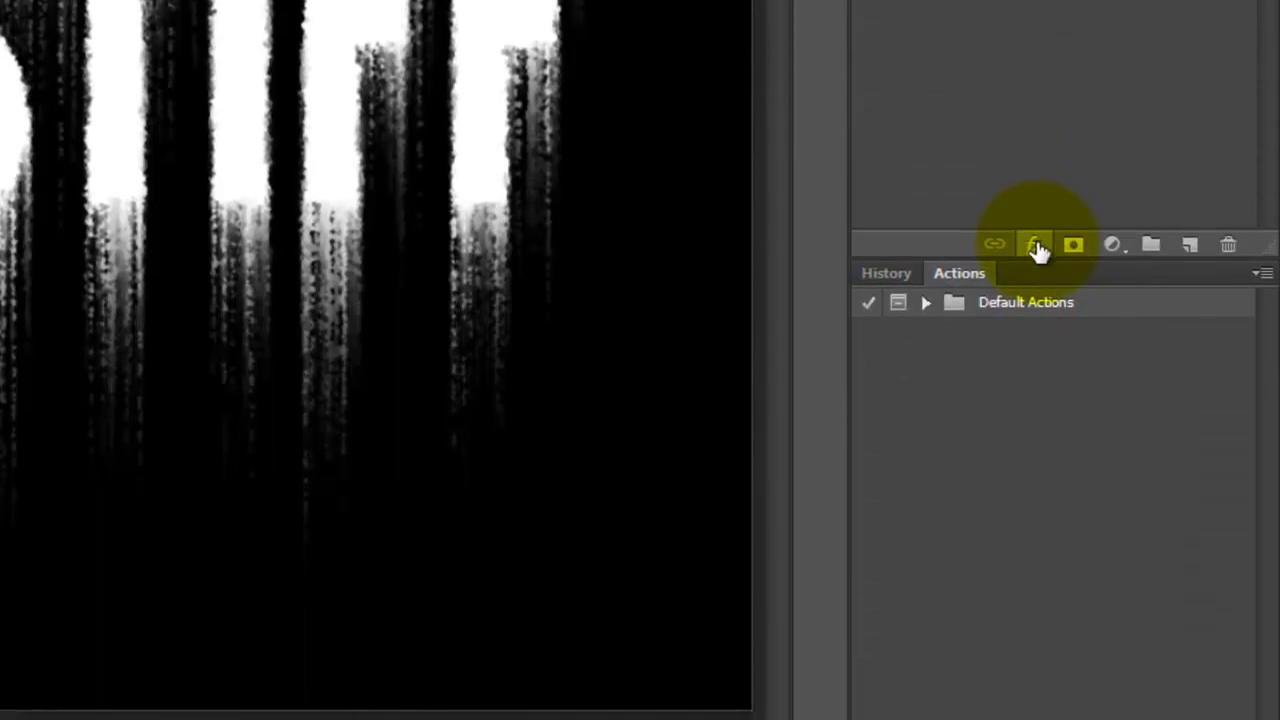
click(1035, 681)
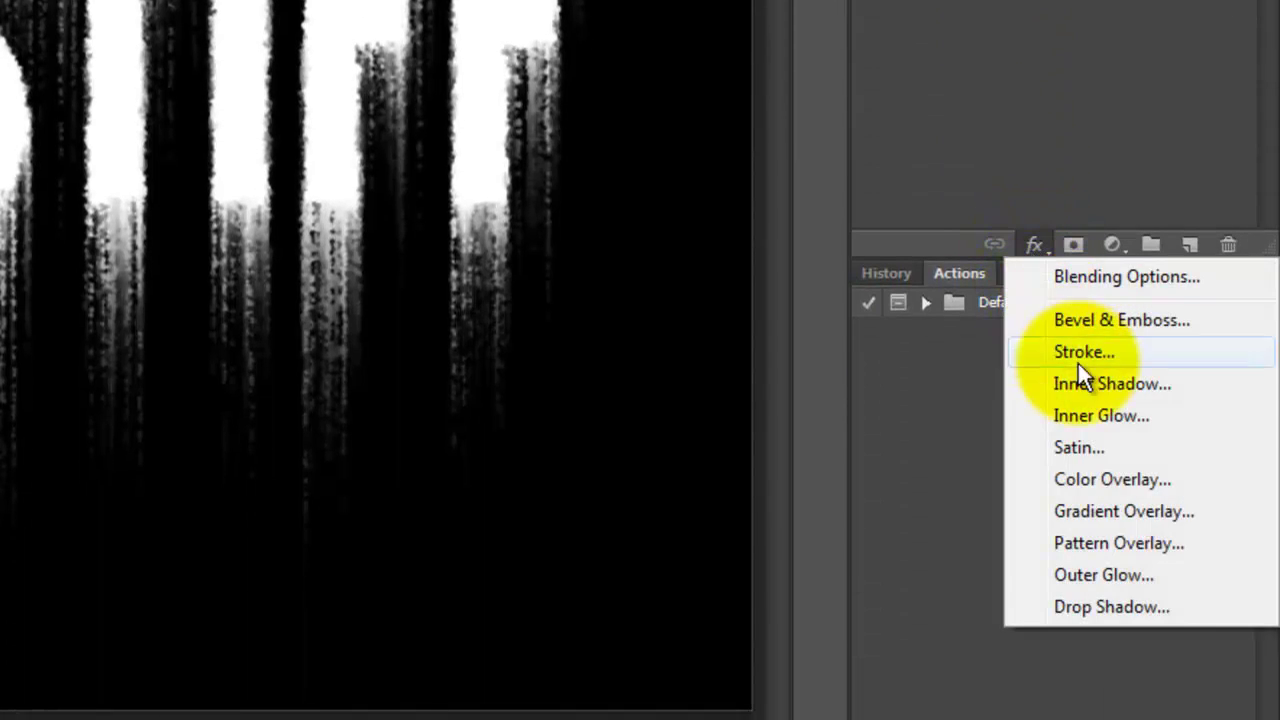
- Add a Dissolve Inner Glow to Layer 1 in #74c7fb, choke 14%, size 10 px
click(1086, 415)
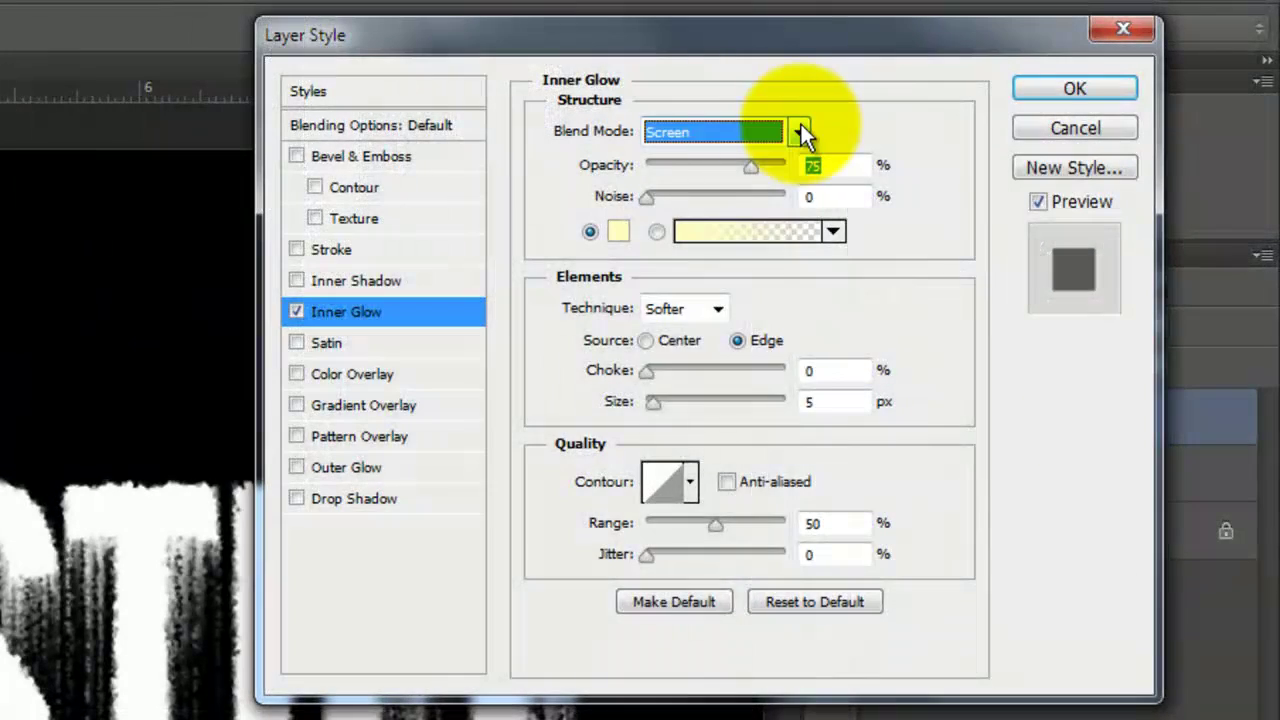
click(800, 130)
click(727, 183)
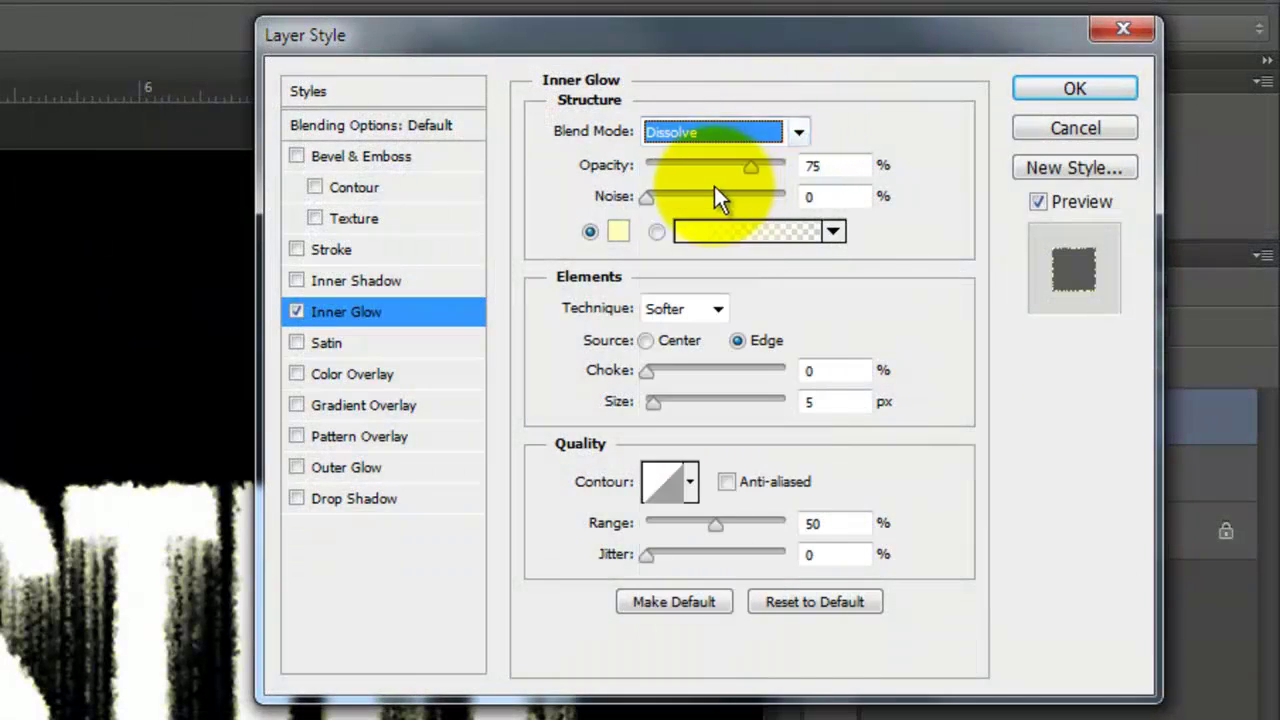
click(620, 237)
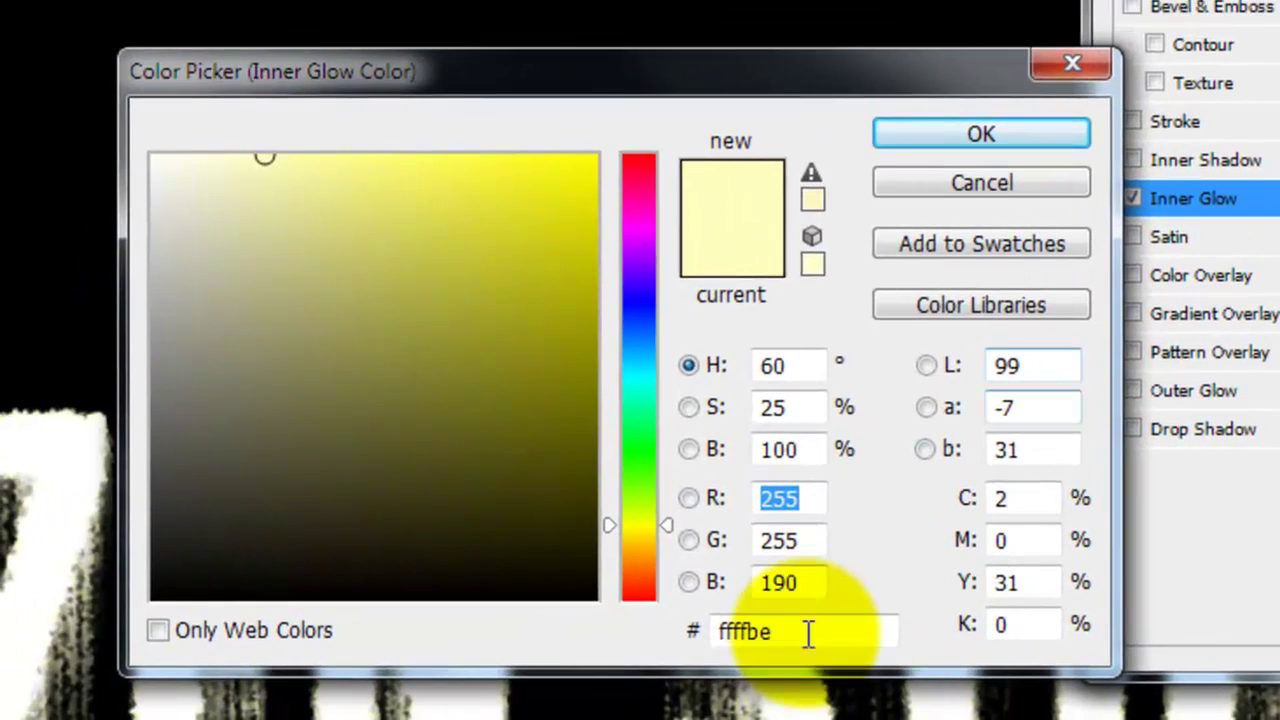
double_click(808, 632)
text(7)
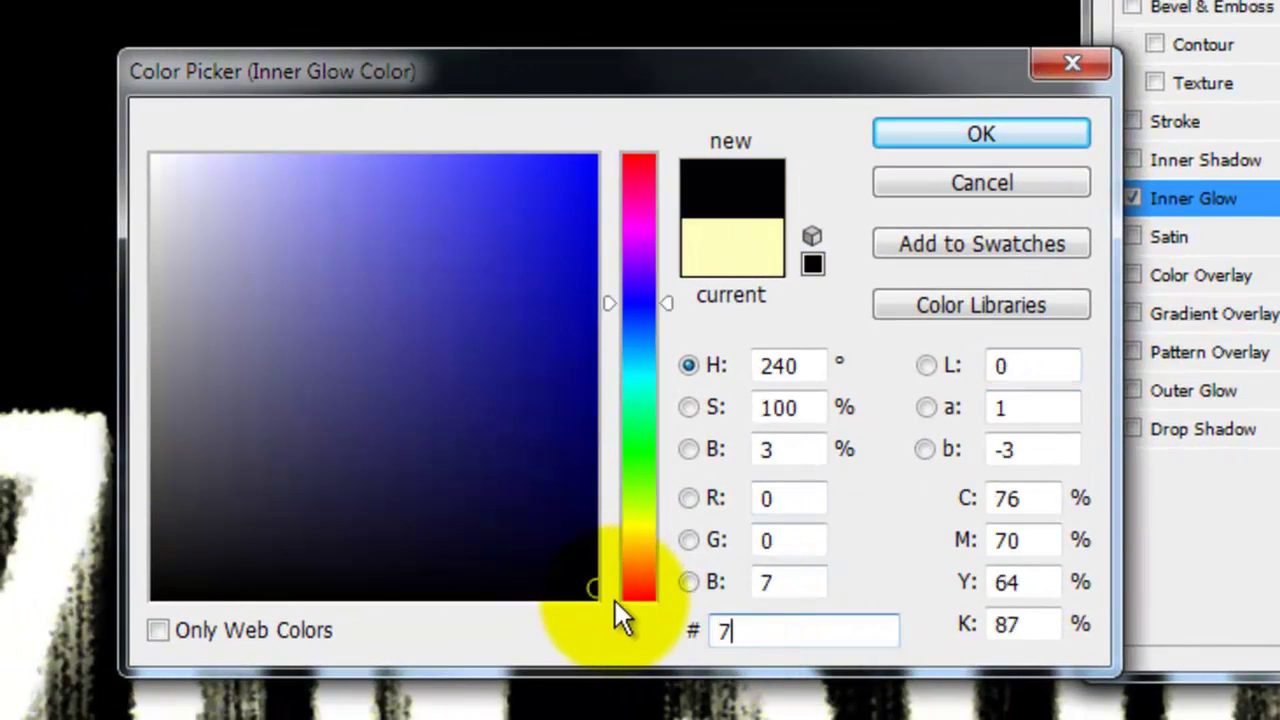
text(4c7fb)
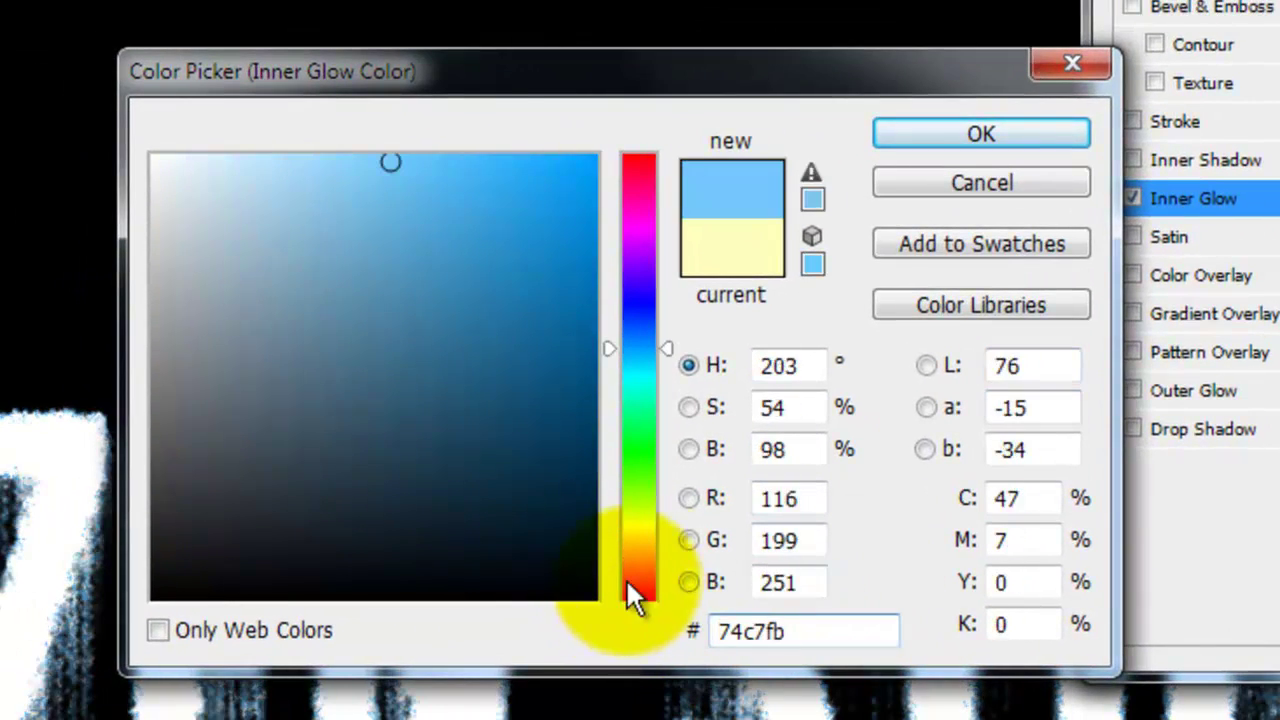
click(976, 135)
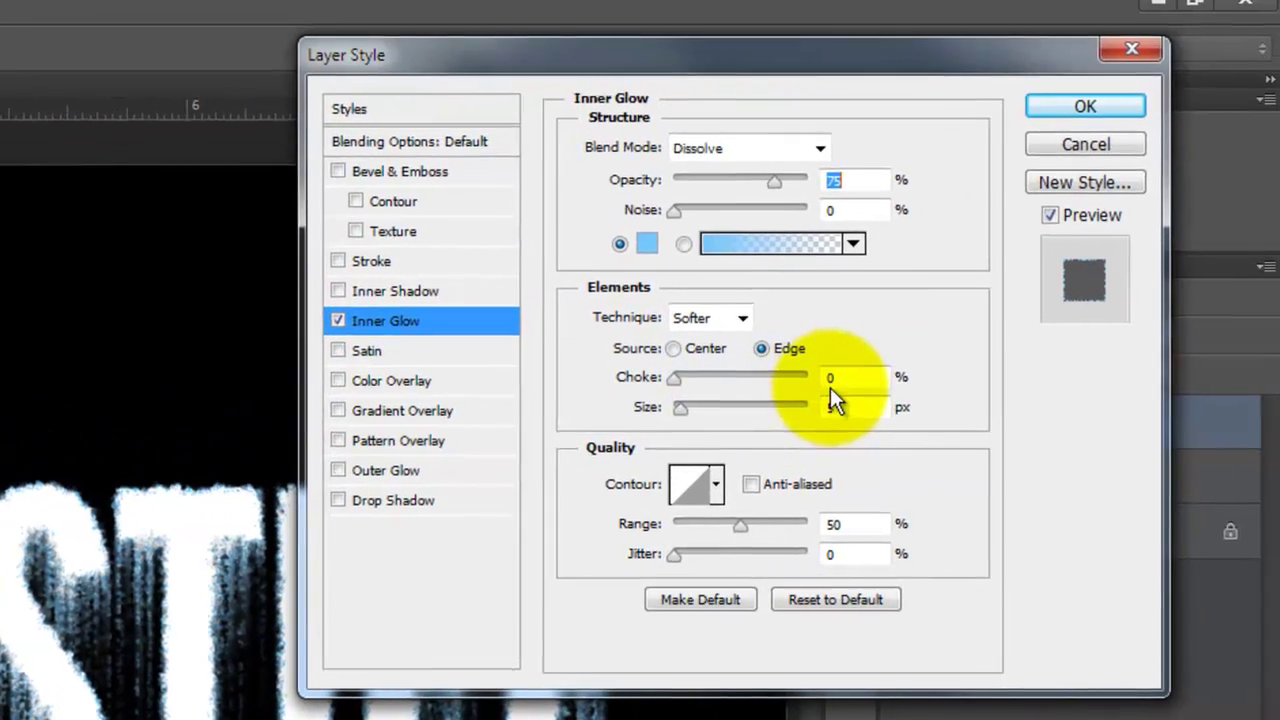
double_click(830, 387)
text(14)
double_click(848, 407)
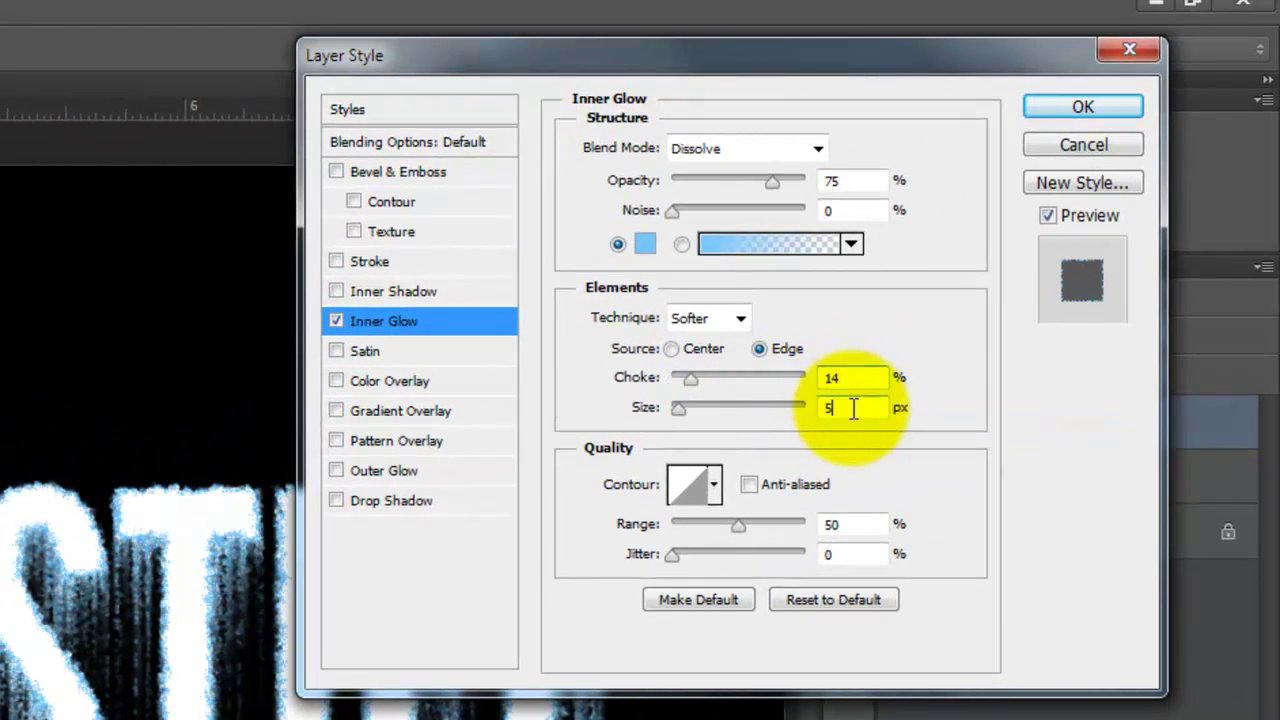
text(10)
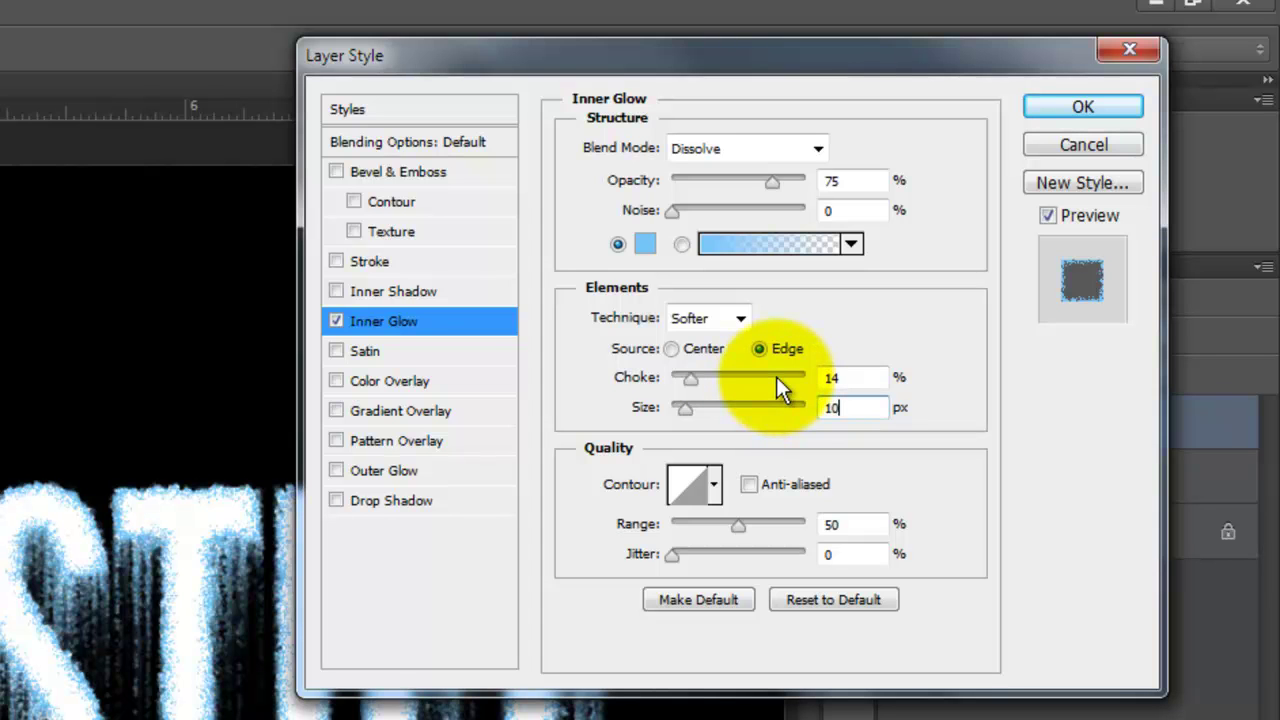
click(1055, 108)
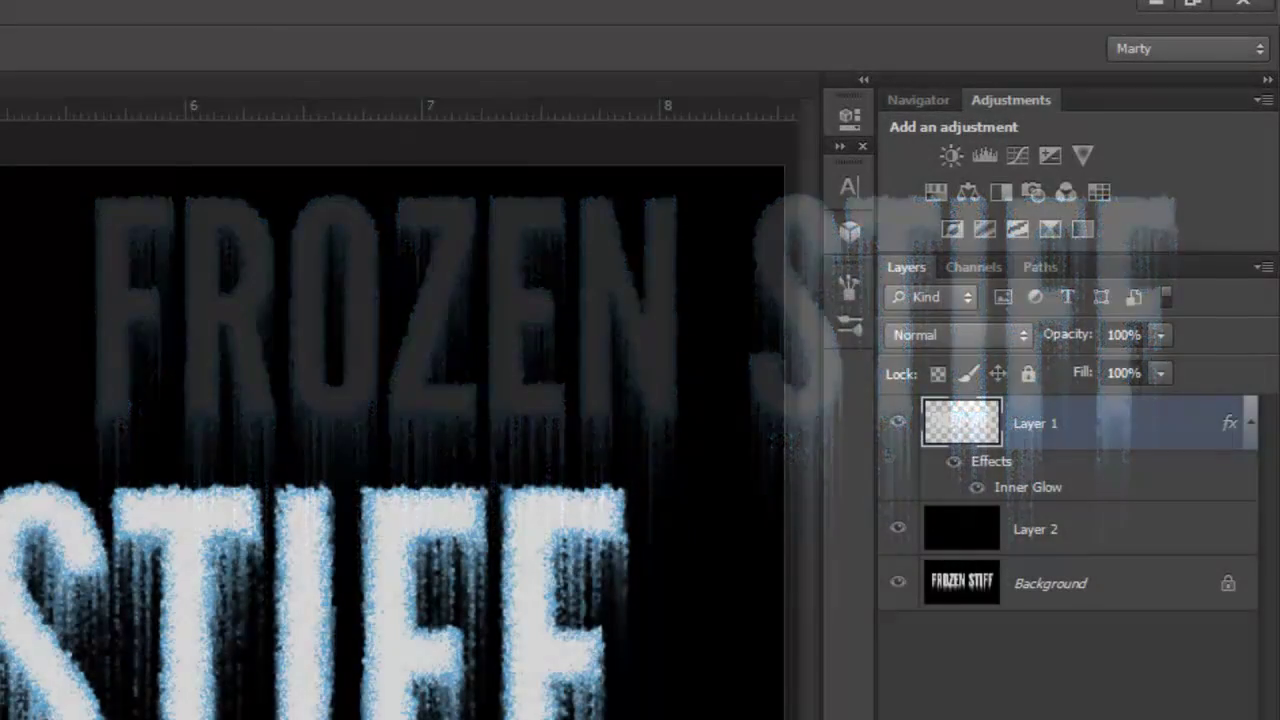
click(960, 528)
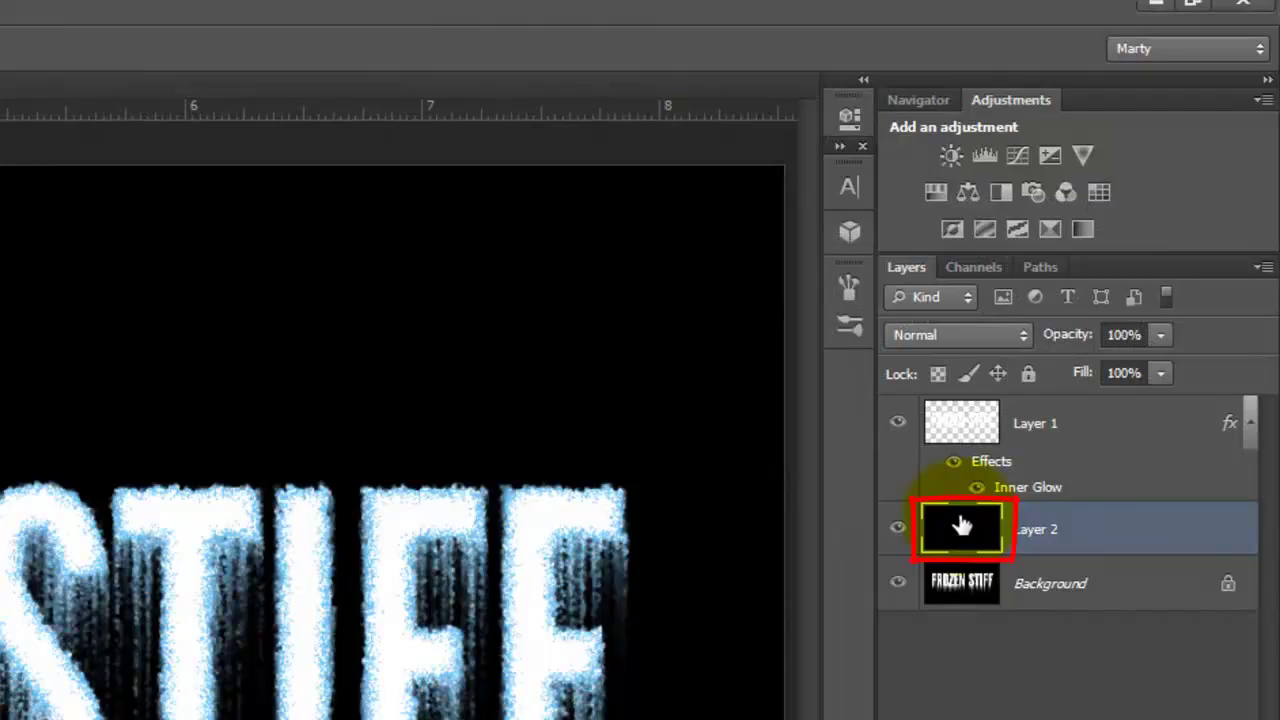
- Choose the linear Gradient tool and set the gradient's left stop to blue 1f69ae
click(60, 355)
click(350, 345)
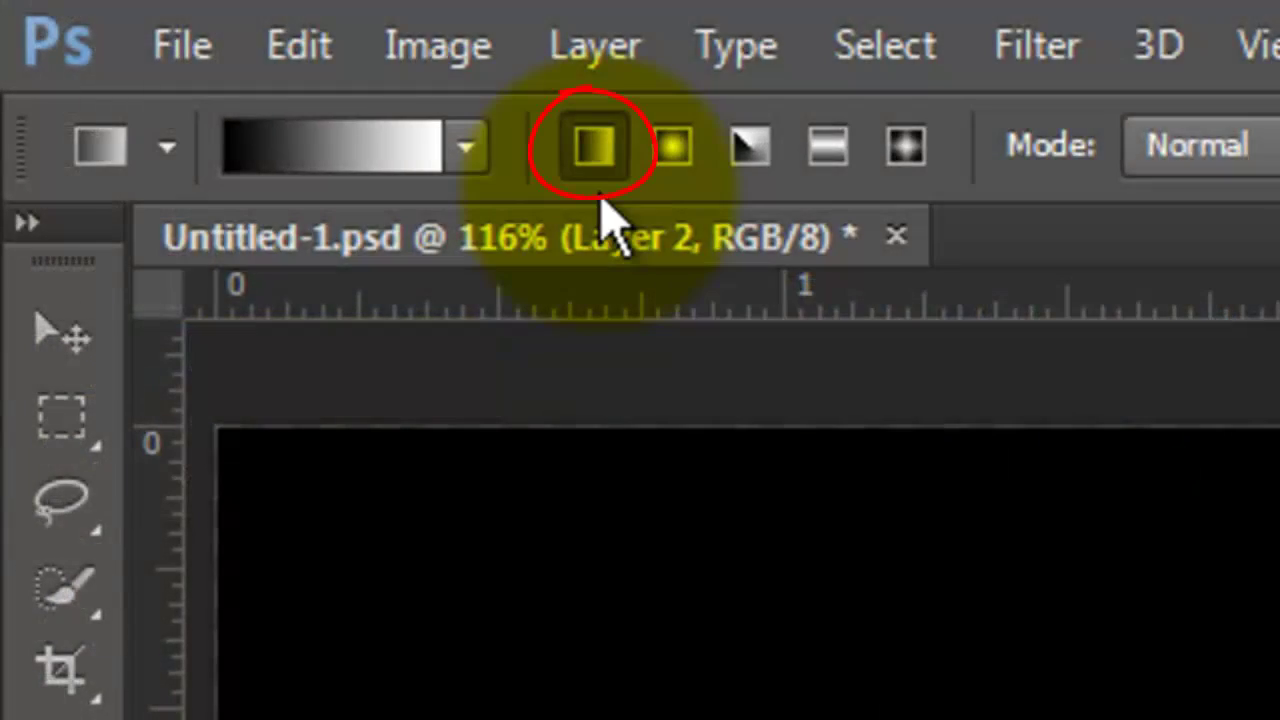
click(350, 160)
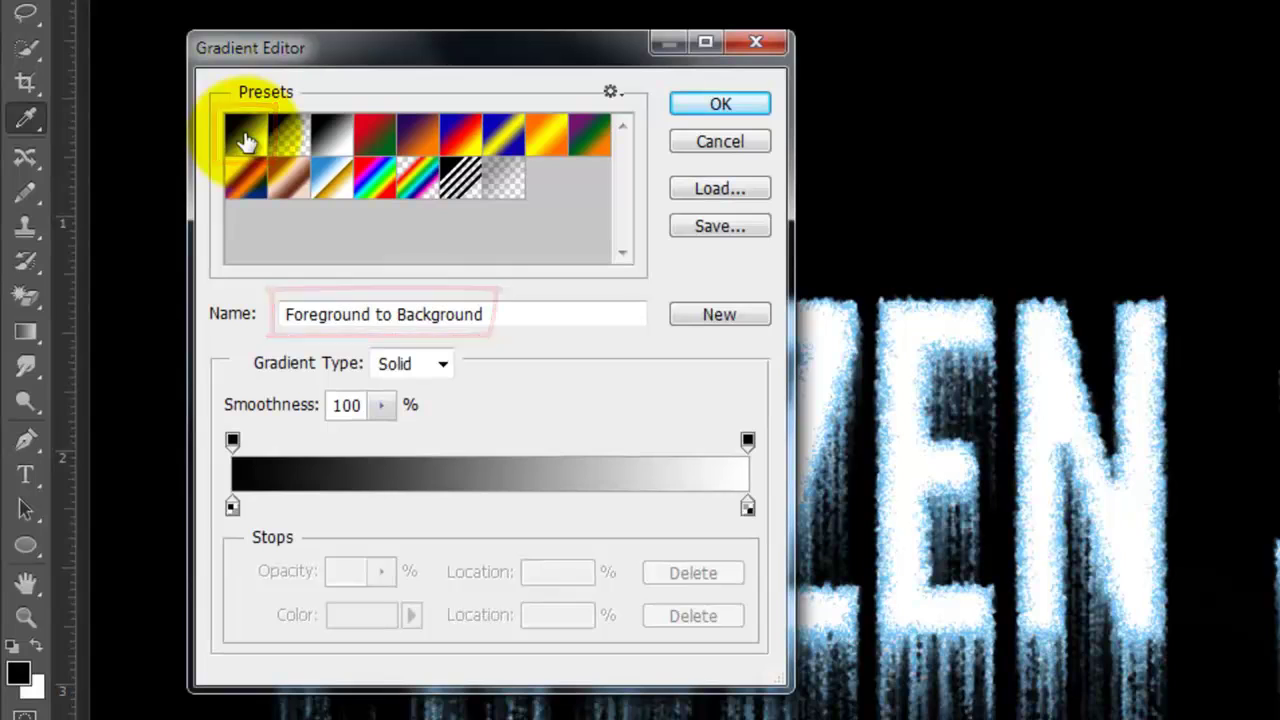
click(231, 505)
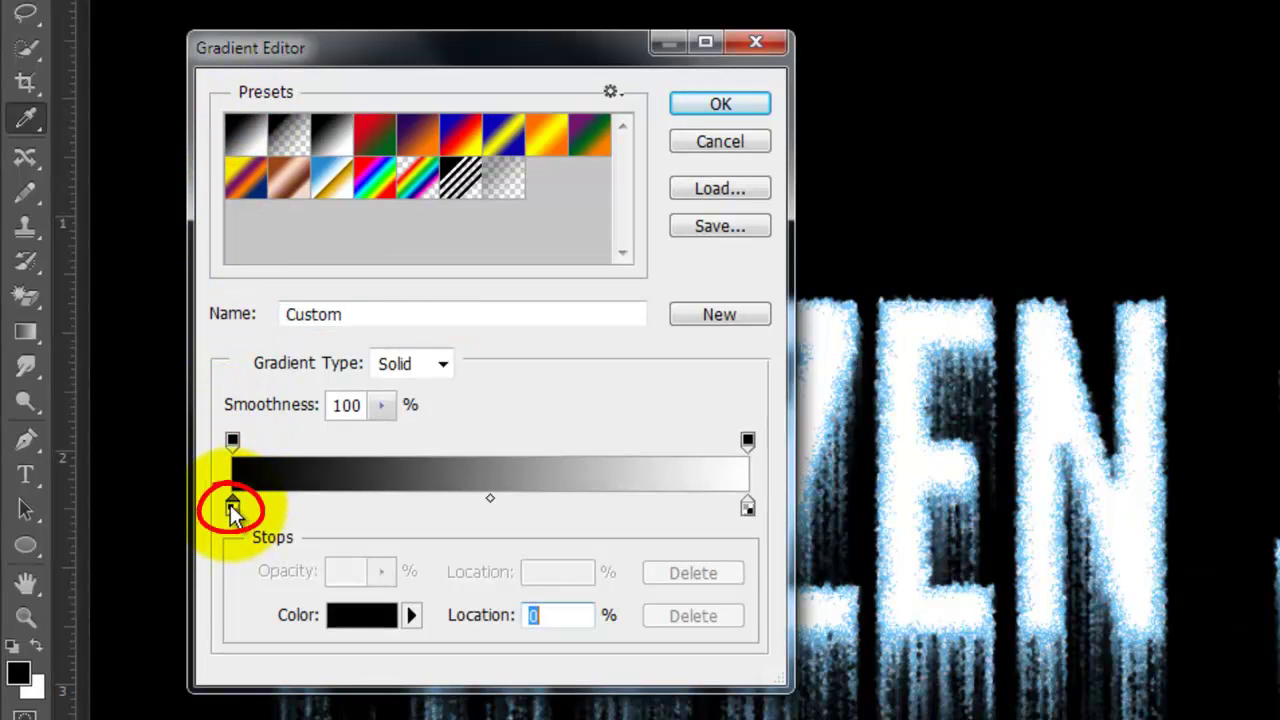
click(357, 628)
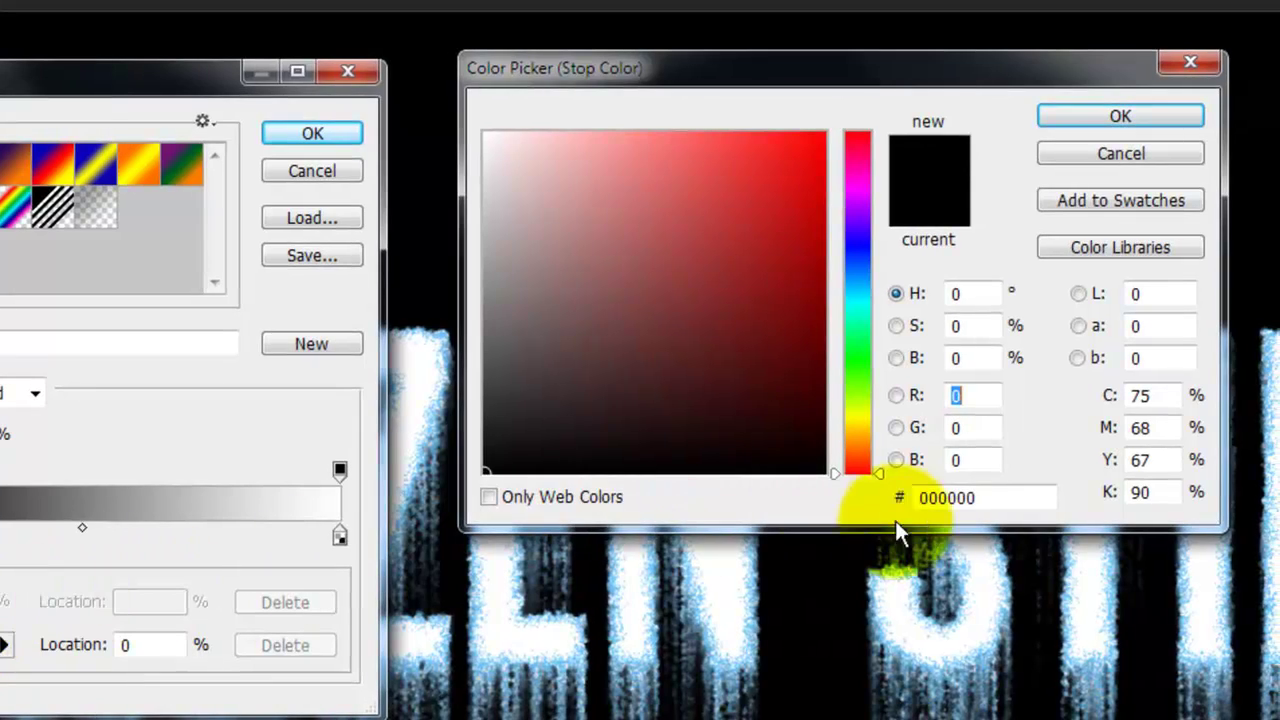
click(945, 497)
text(1f69a)
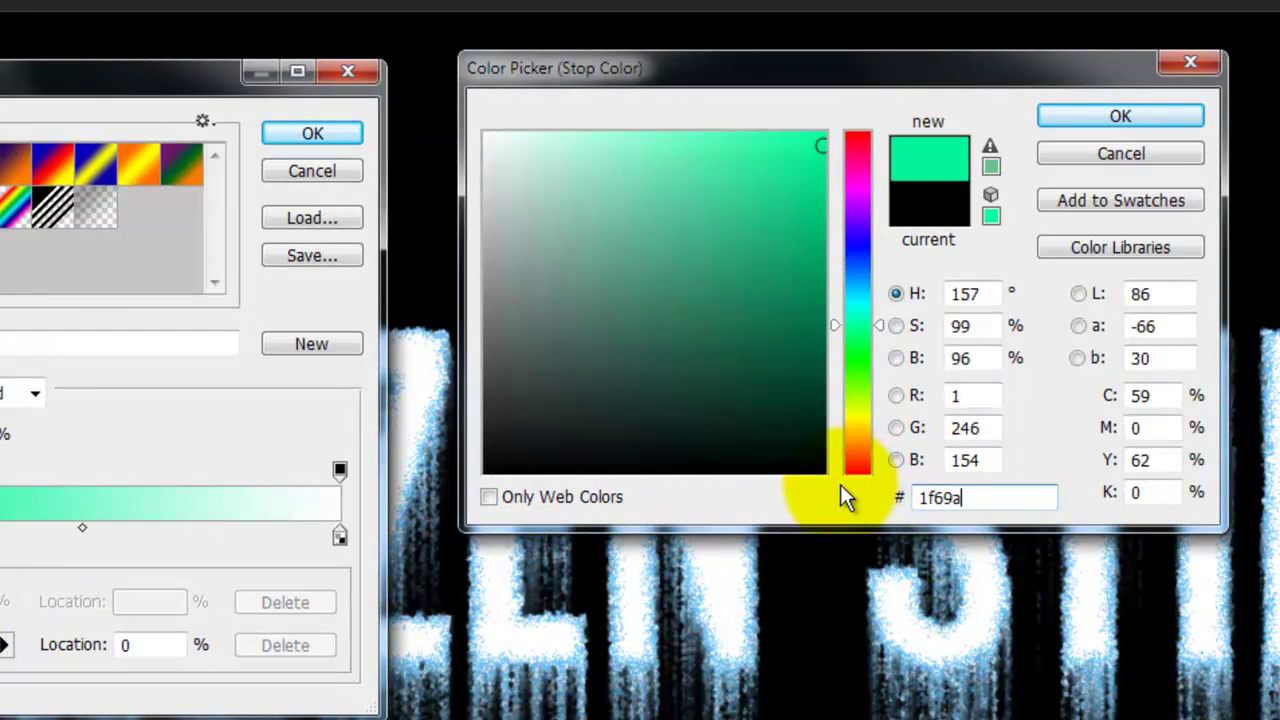
text(e)
click(1110, 118)
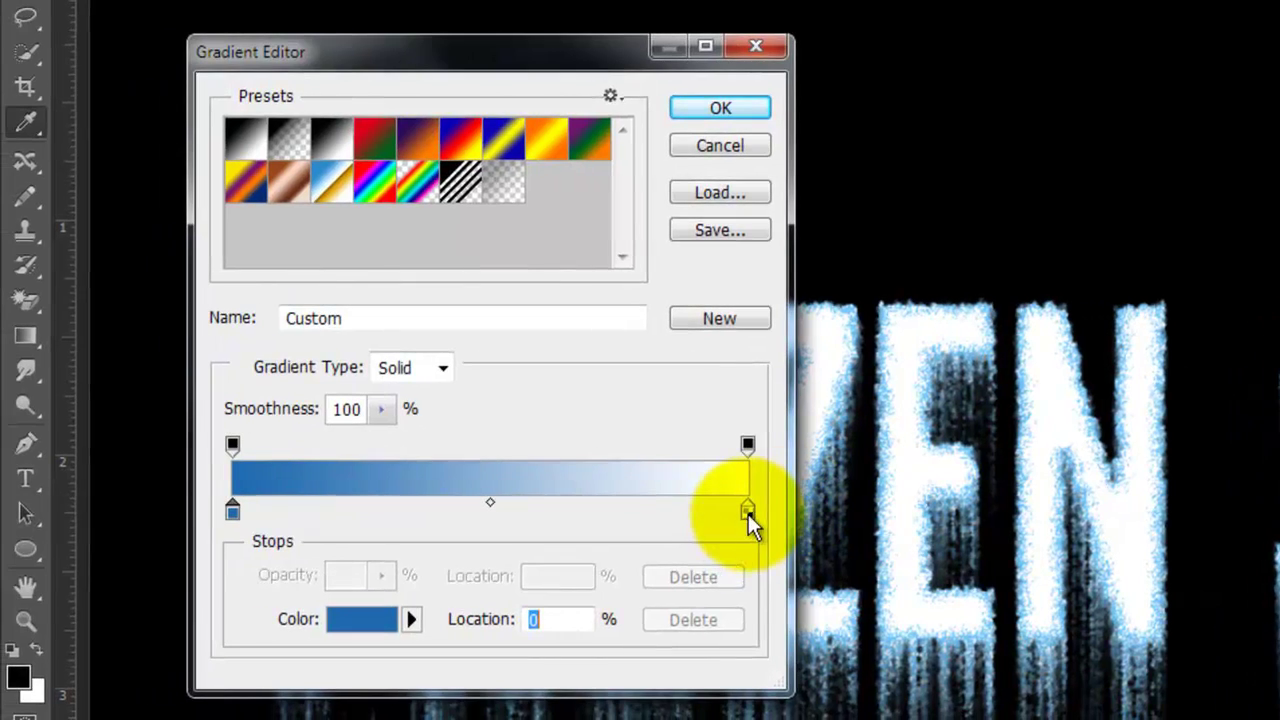
- Set the right stop to black and add a 50% middle stop coloured 0e2238
click(716, 513)
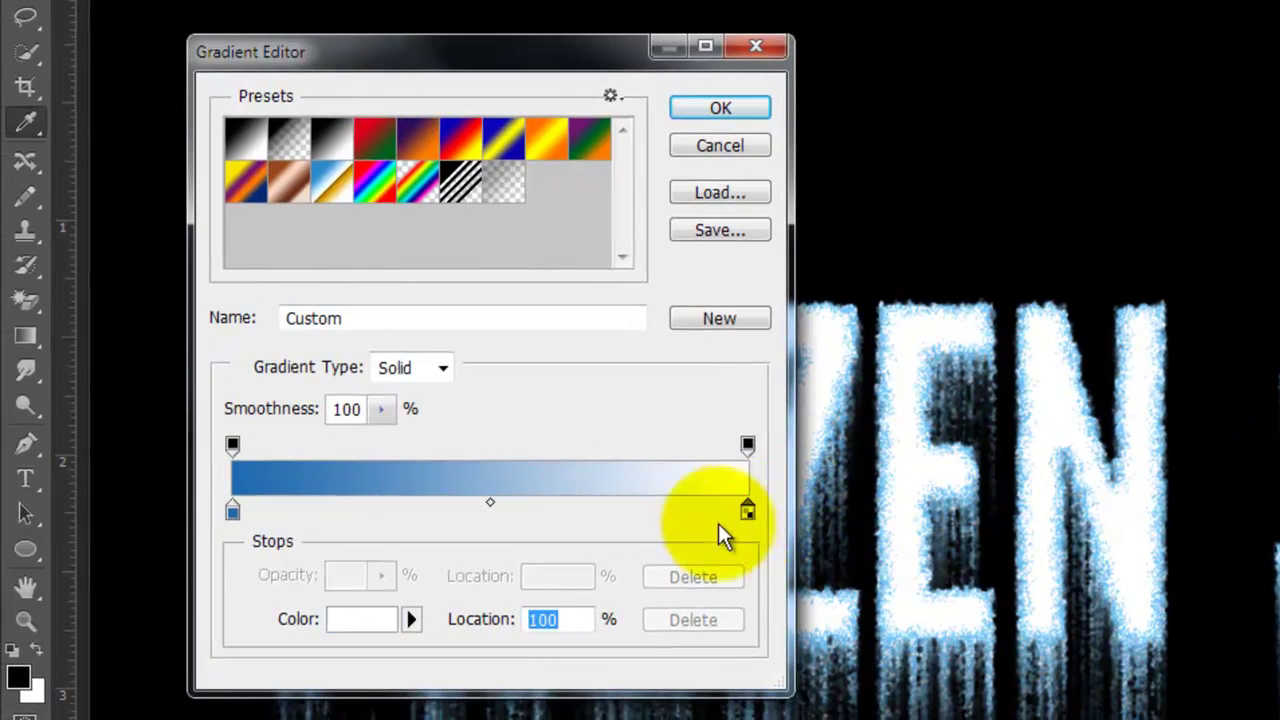
click(372, 622)
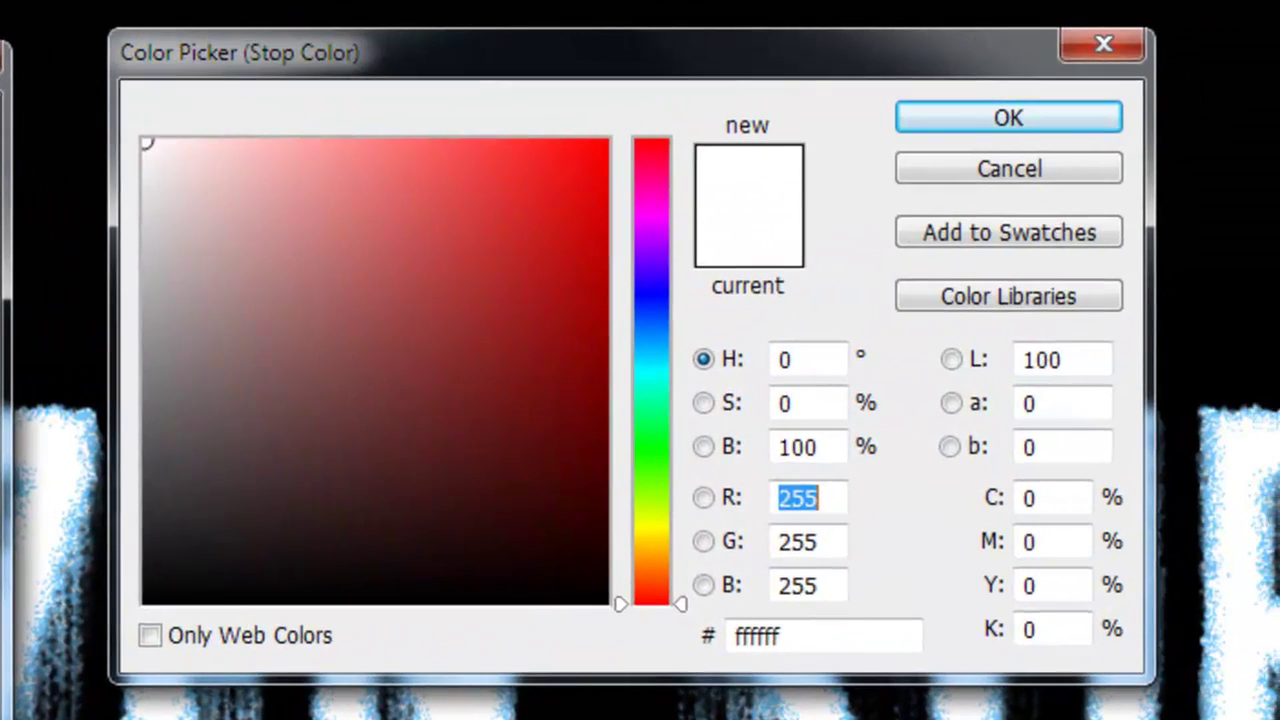
click(518, 524)
click(1247, 104)
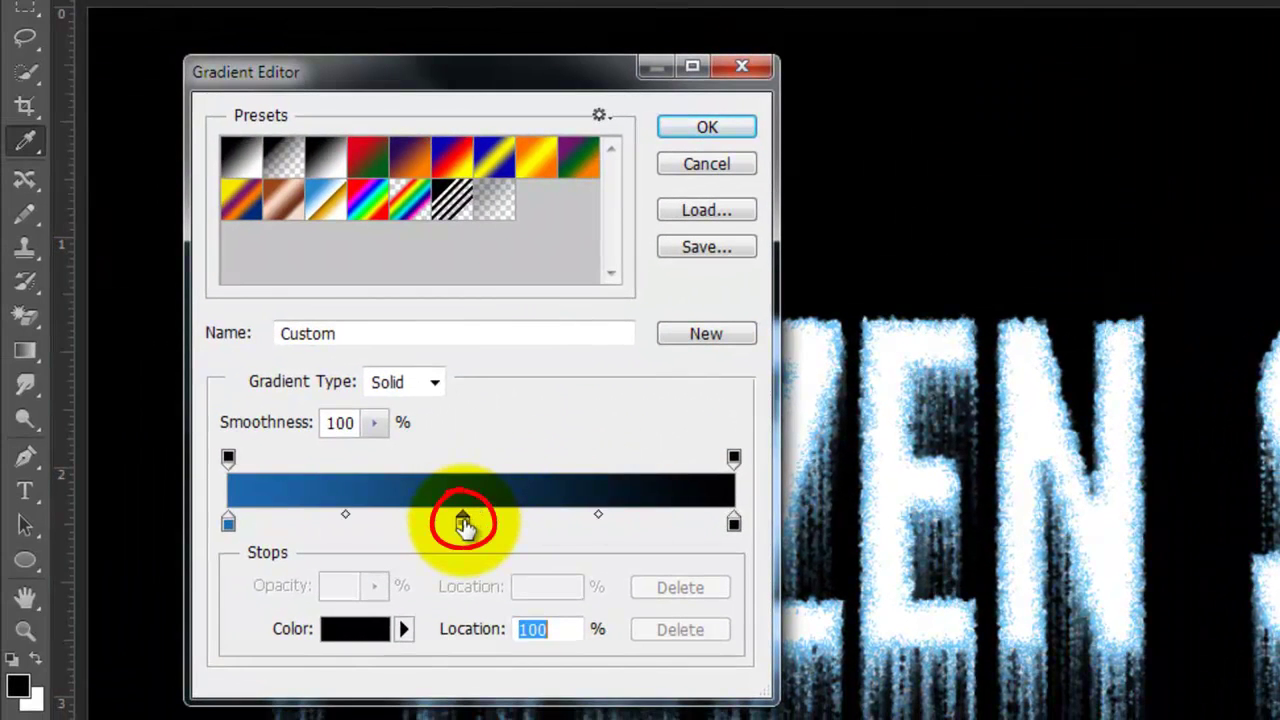
click(465, 524)
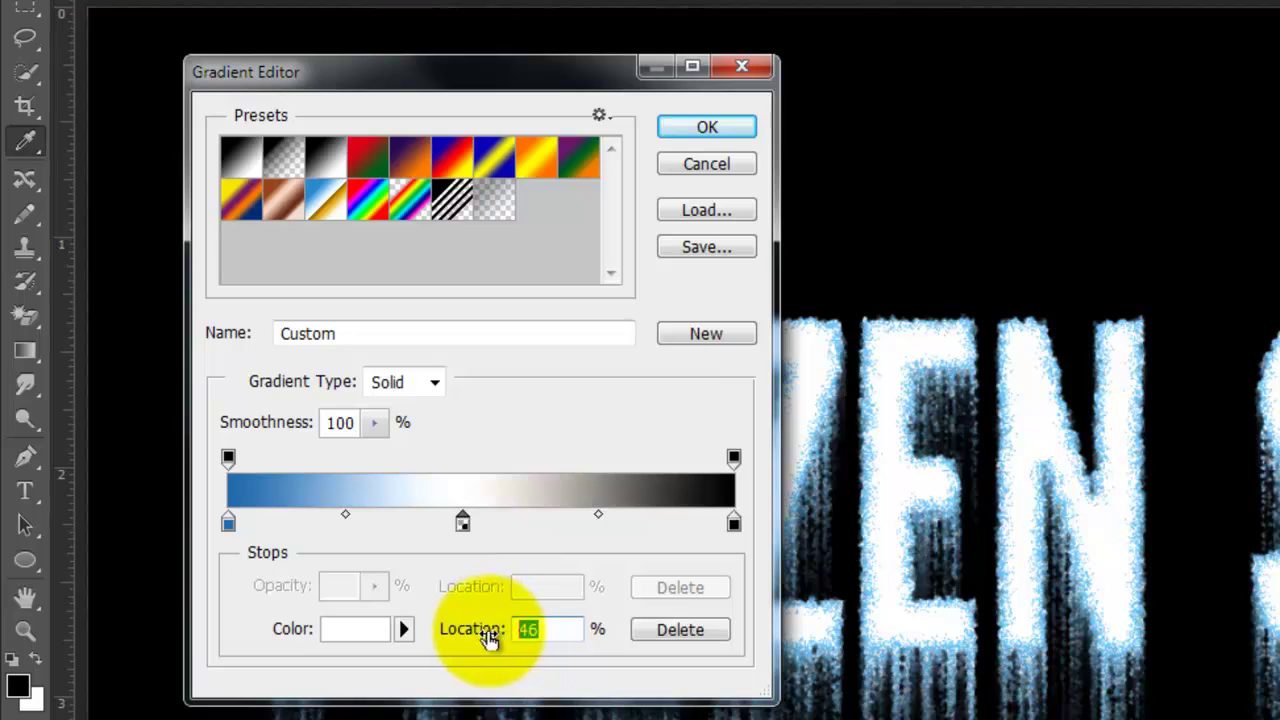
text(50)
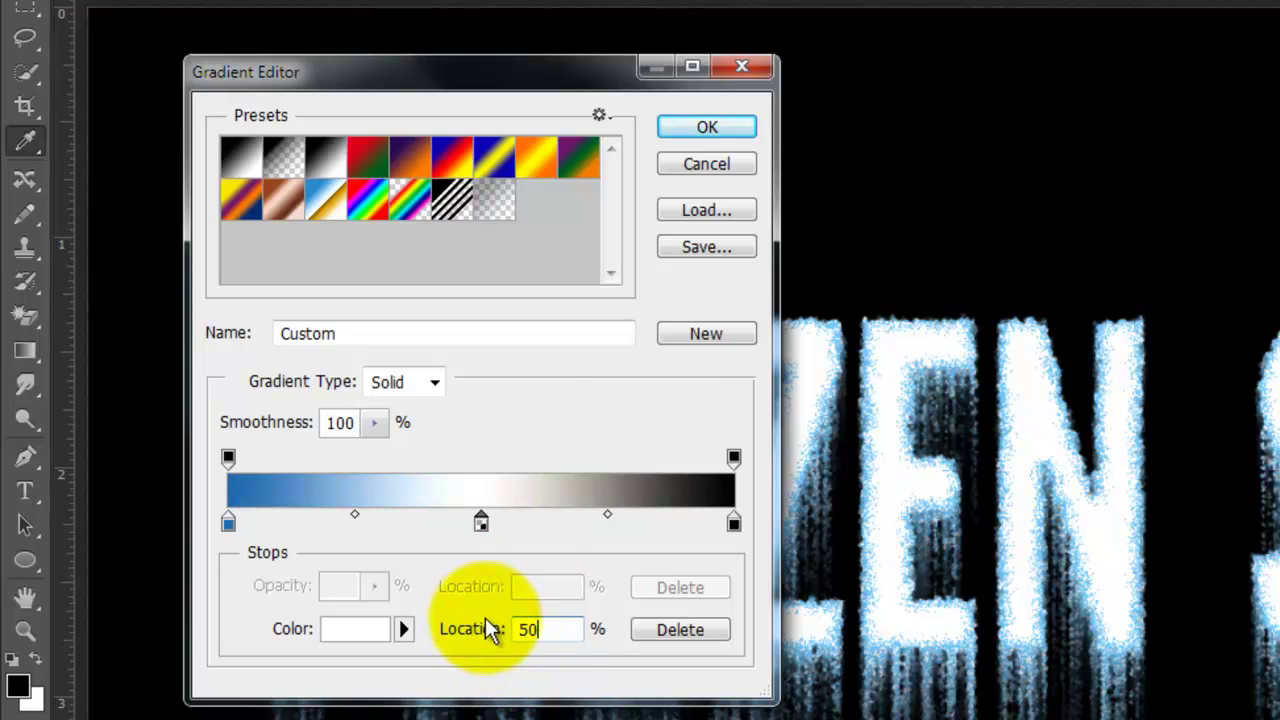
click(361, 630)
click(834, 640)
text(0e2238)
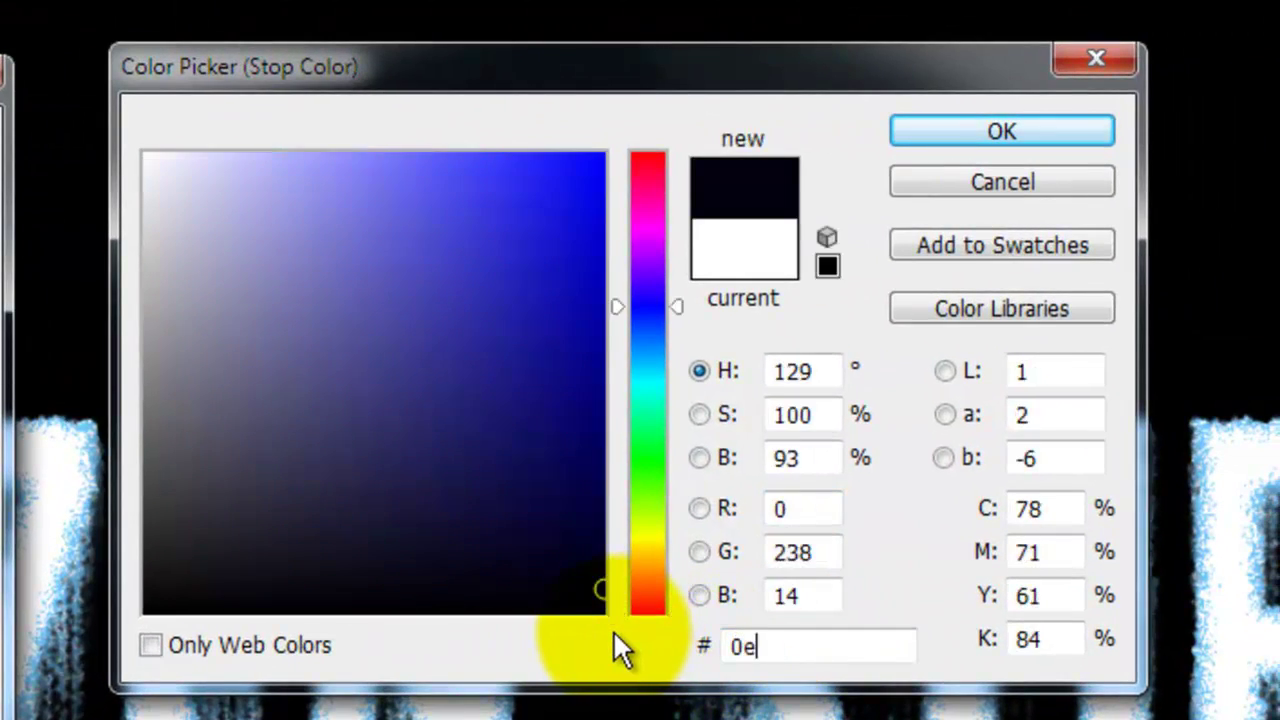
click(962, 133)
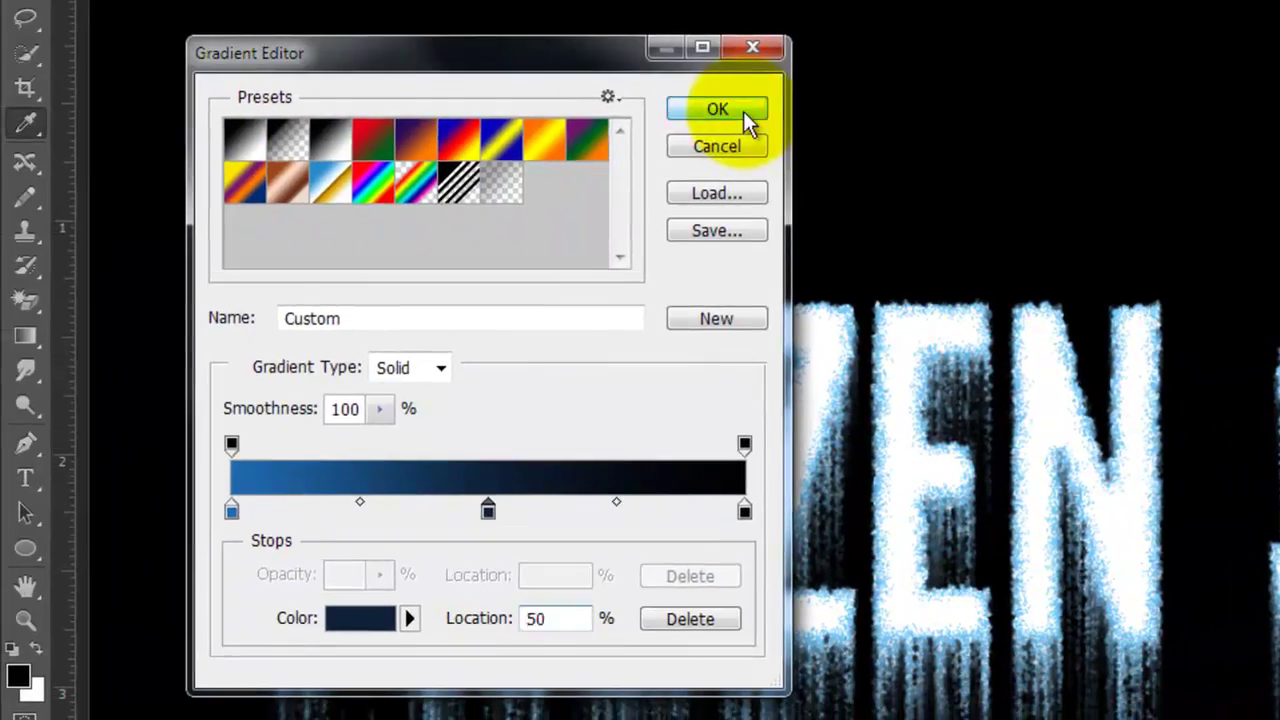
- Drag the gradient from the canvas bottom up to the letters to fill Layer 2
click(743, 111)
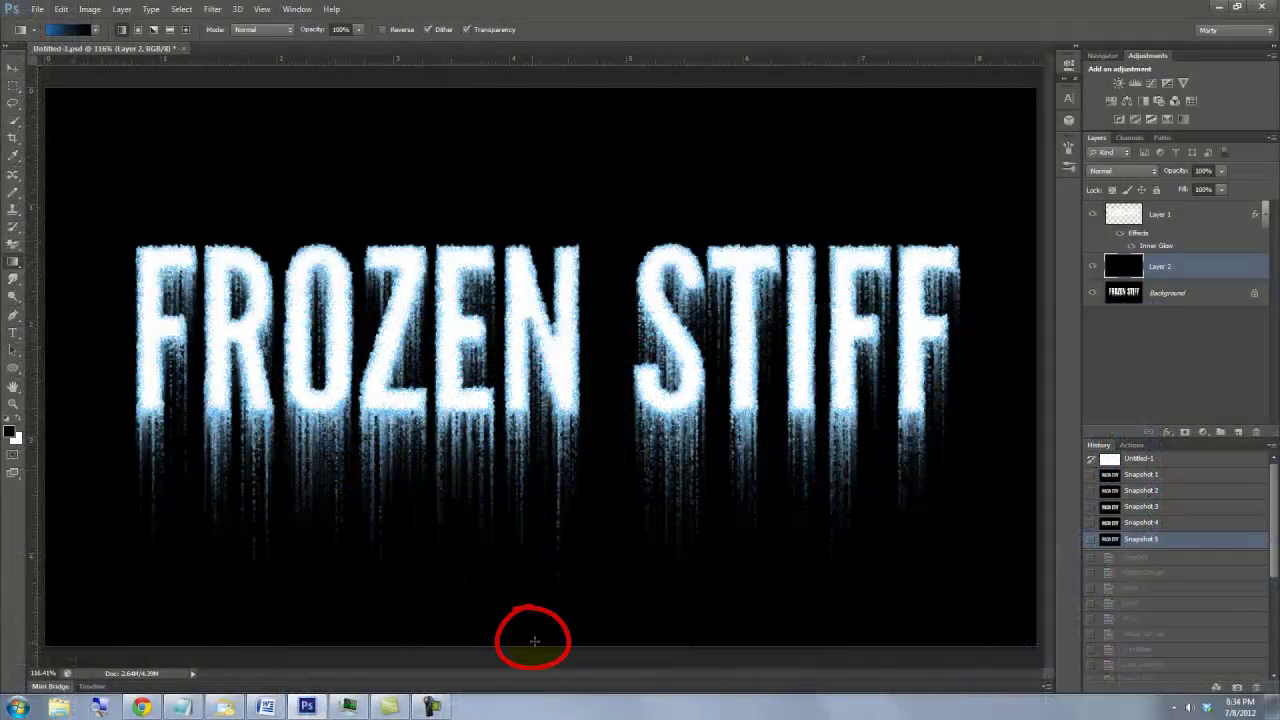
drag(536, 597, 566, 263)
drag(566, 86, 565, 88)
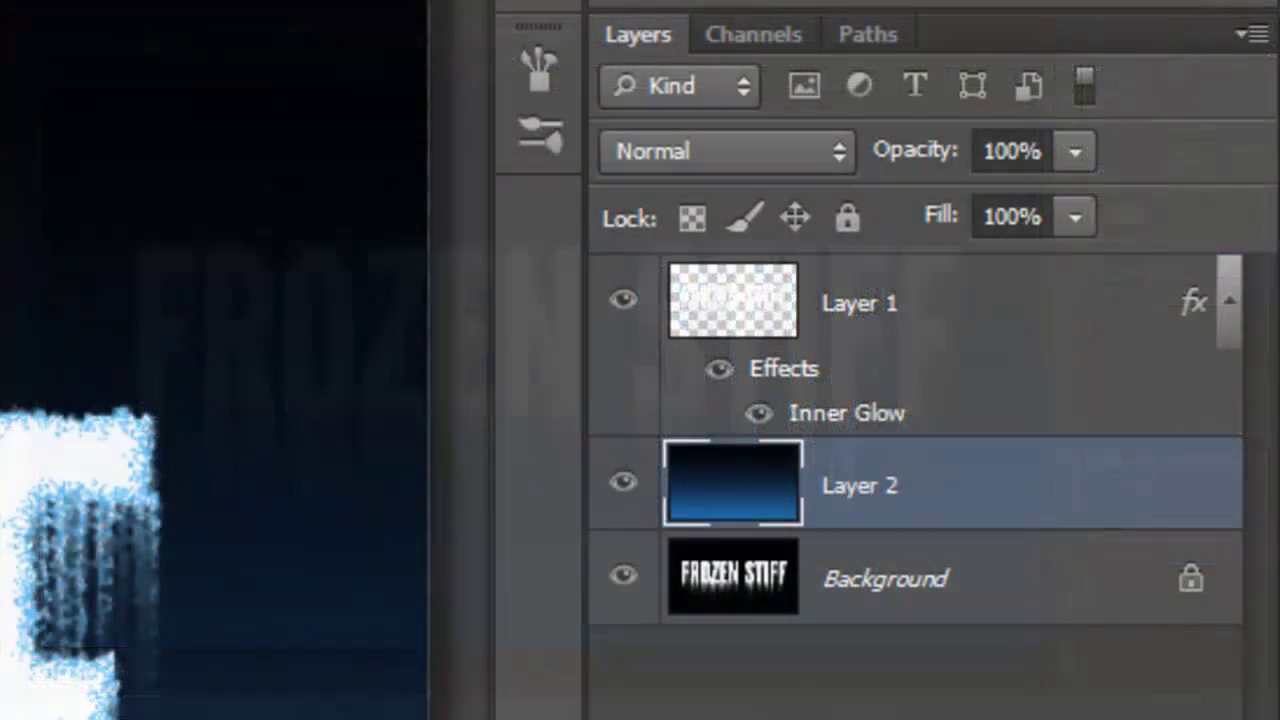
- Stamp the visible artwork into Layer 3, mask it to the TEXT channel's letters, and unlink the mask
click(1124, 215)
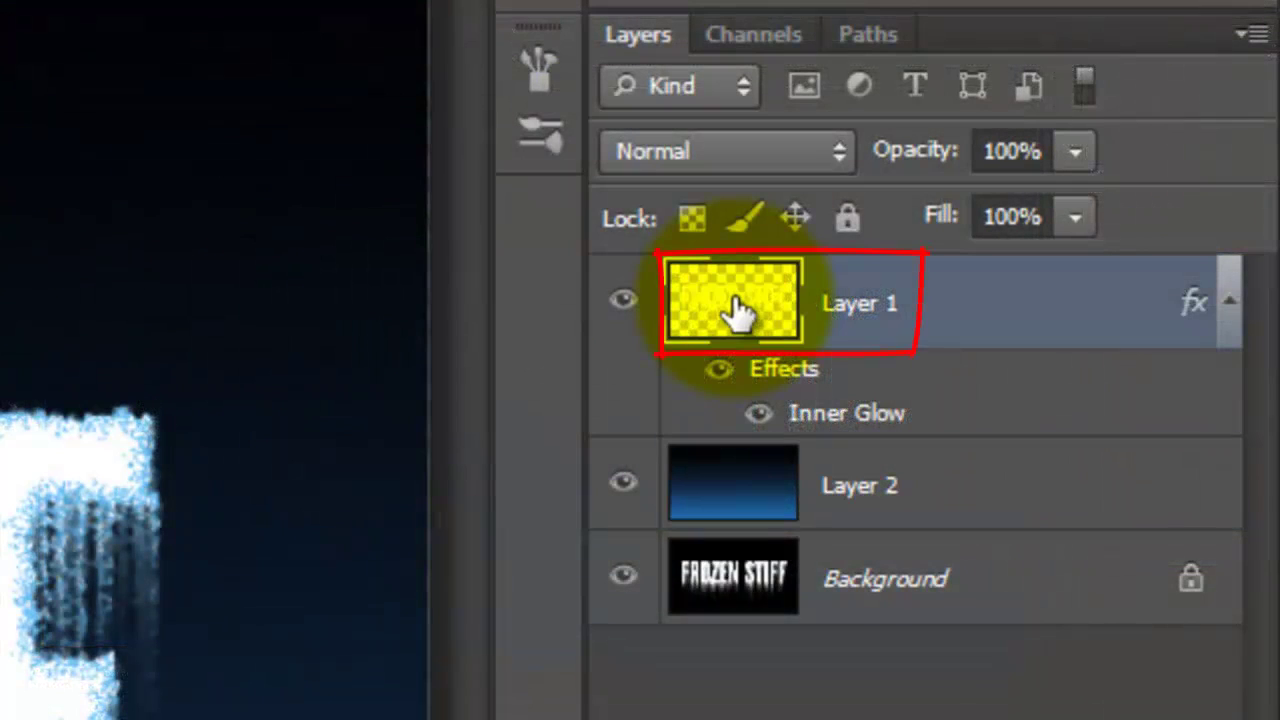
drag(738, 312, 705, 335)
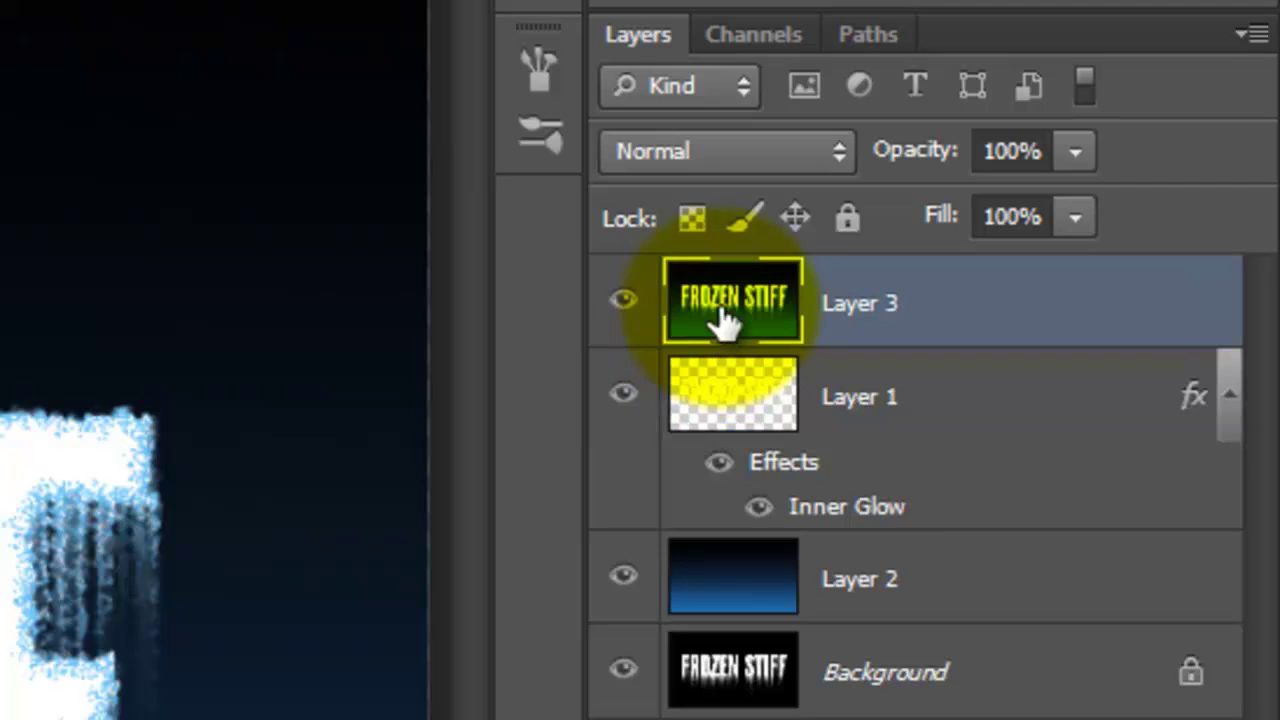
click(750, 40)
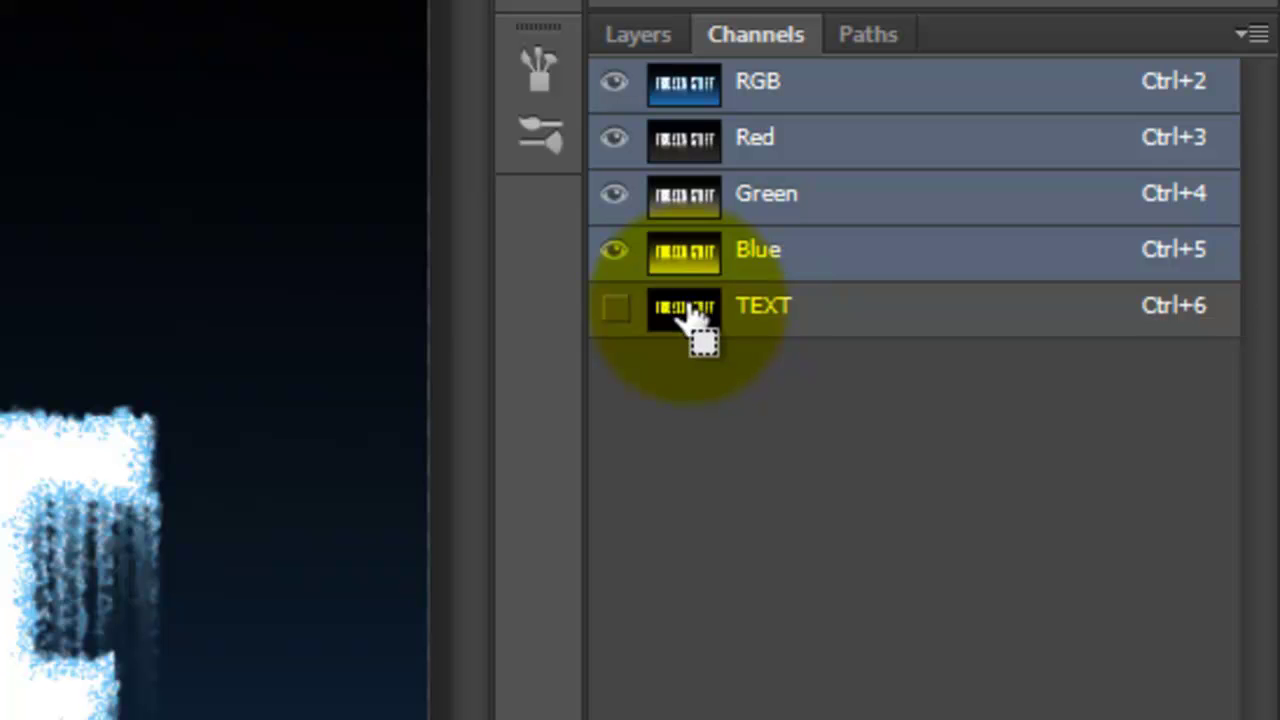
key(ctrl)
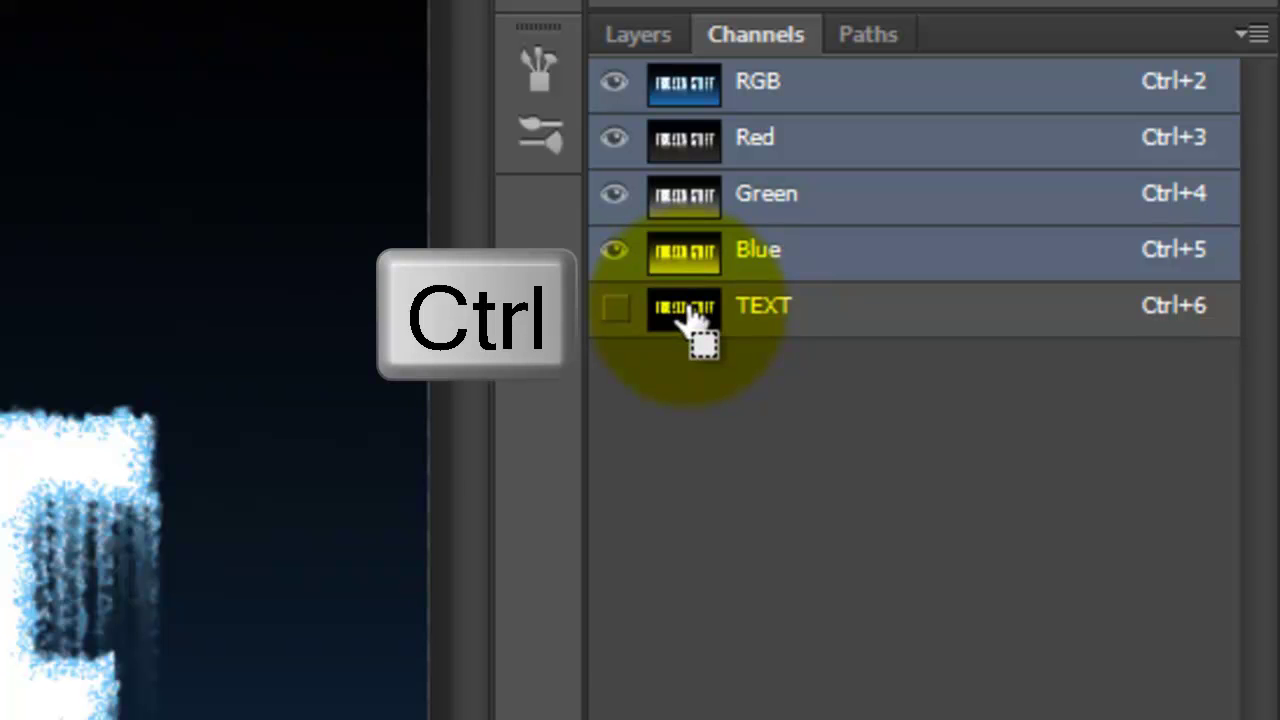
ctrl+click(688, 316)
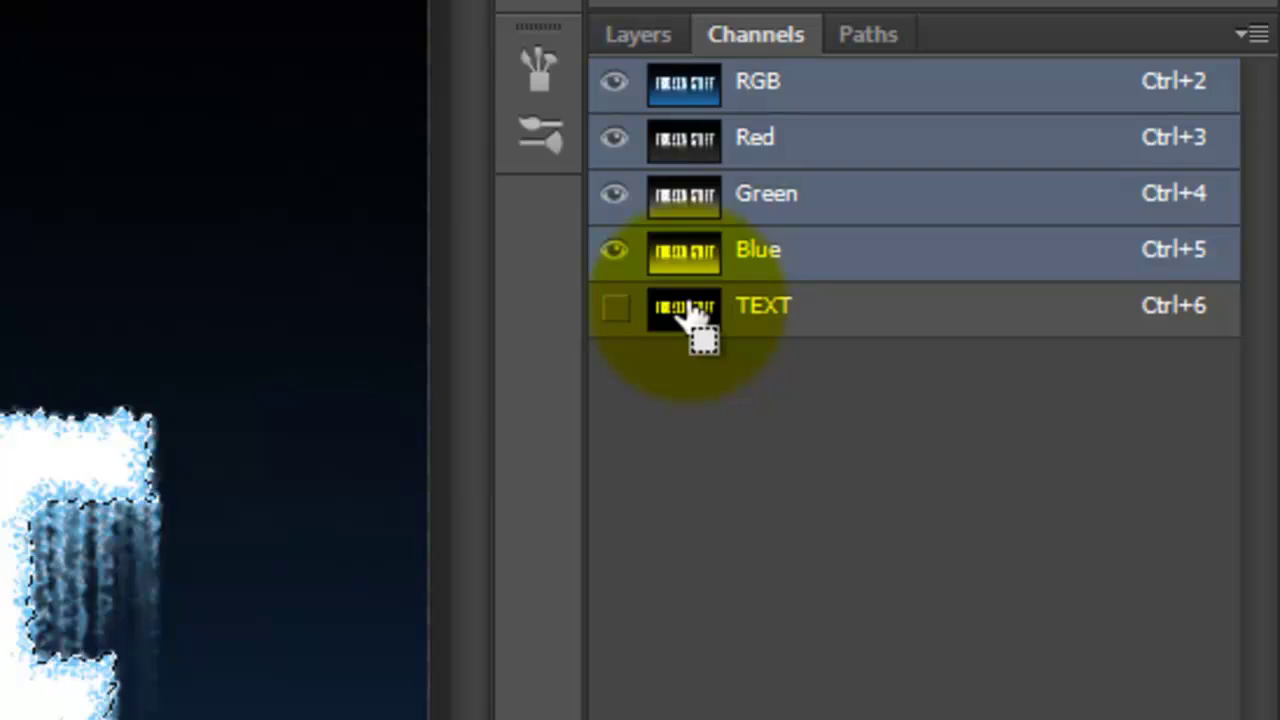
click(660, 40)
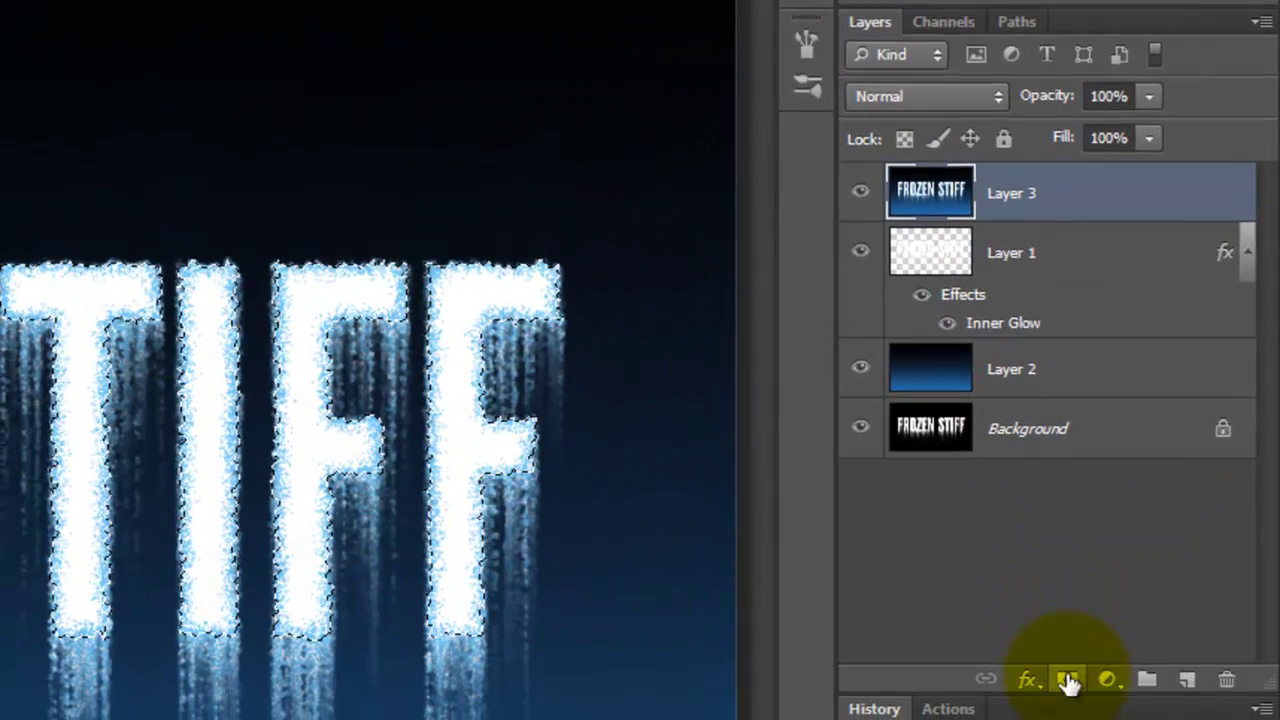
click(1067, 681)
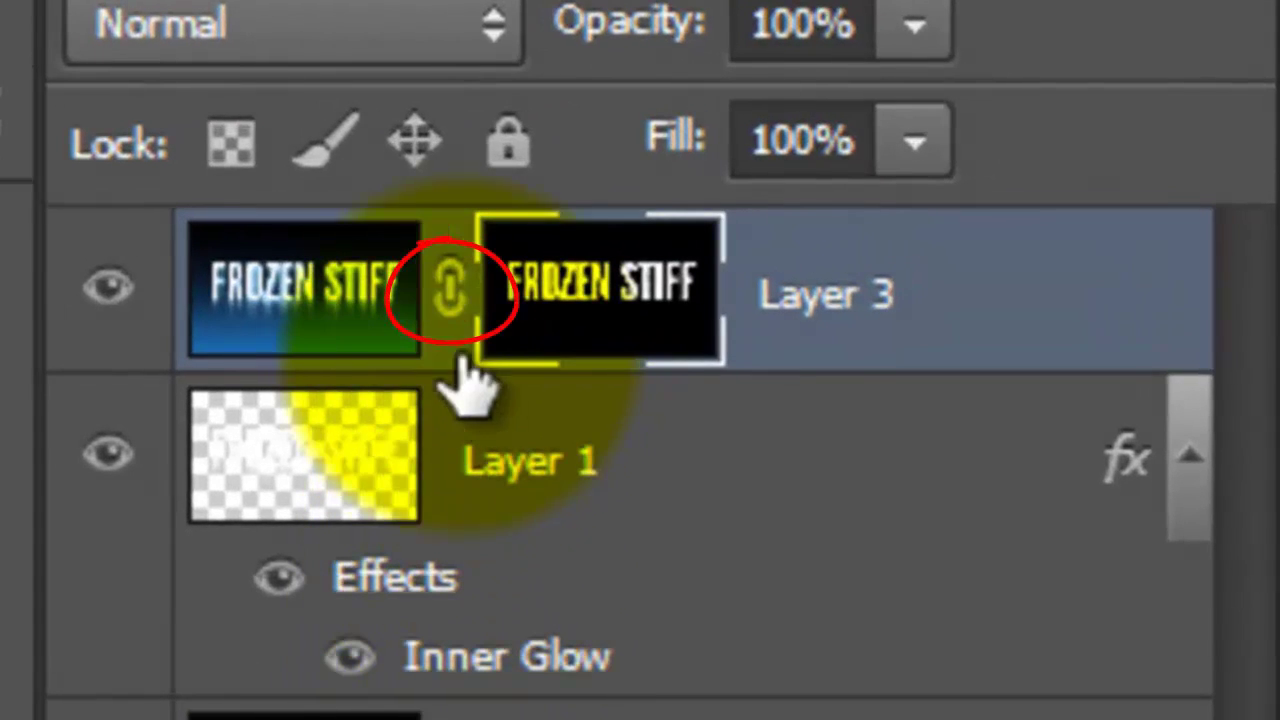
click(449, 288)
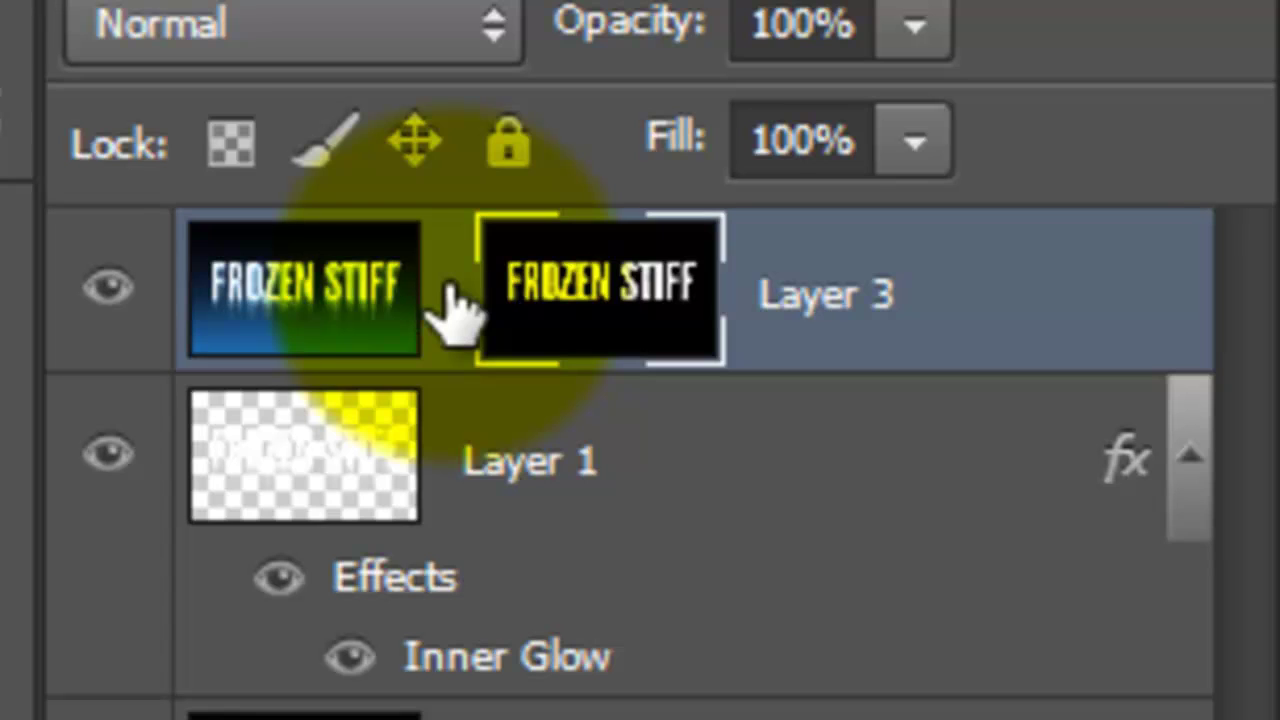
click(325, 290)
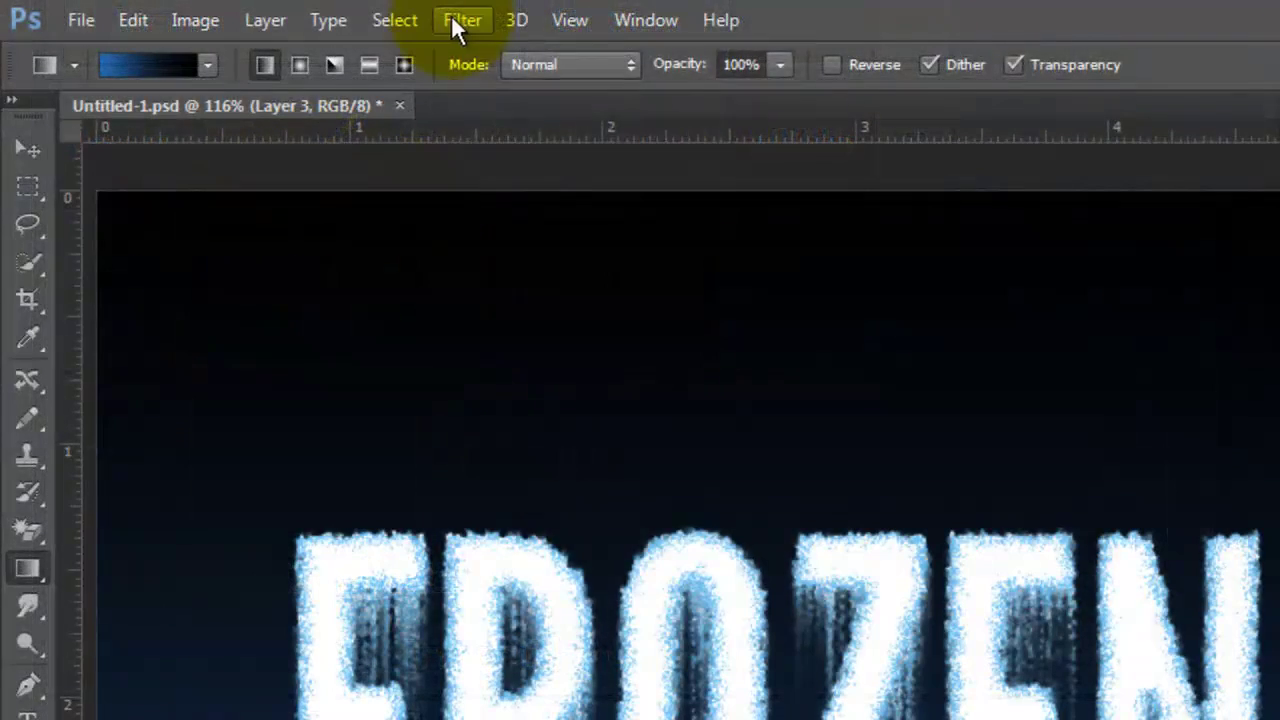
- Apply a Gaussian Blur with a 1.0-pixel radius to Layer 3
click(460, 20)
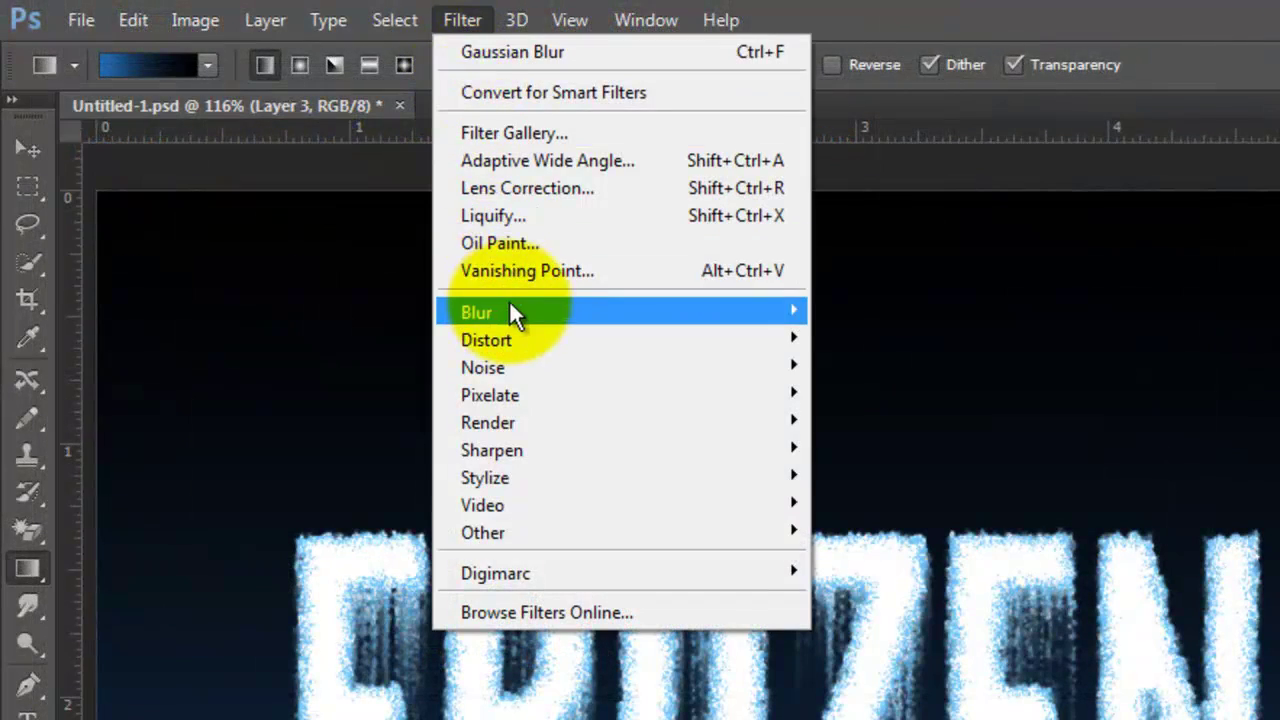
mouse_move(512, 312)
click(315, 517)
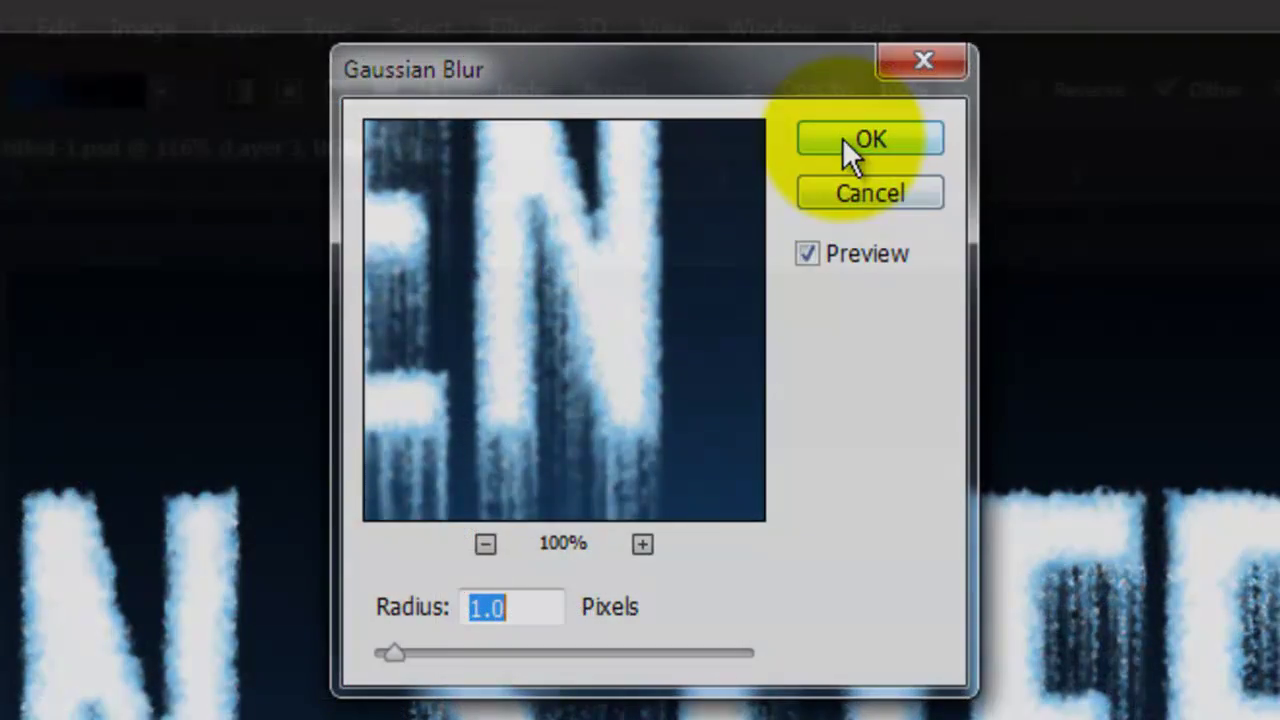
click(845, 140)
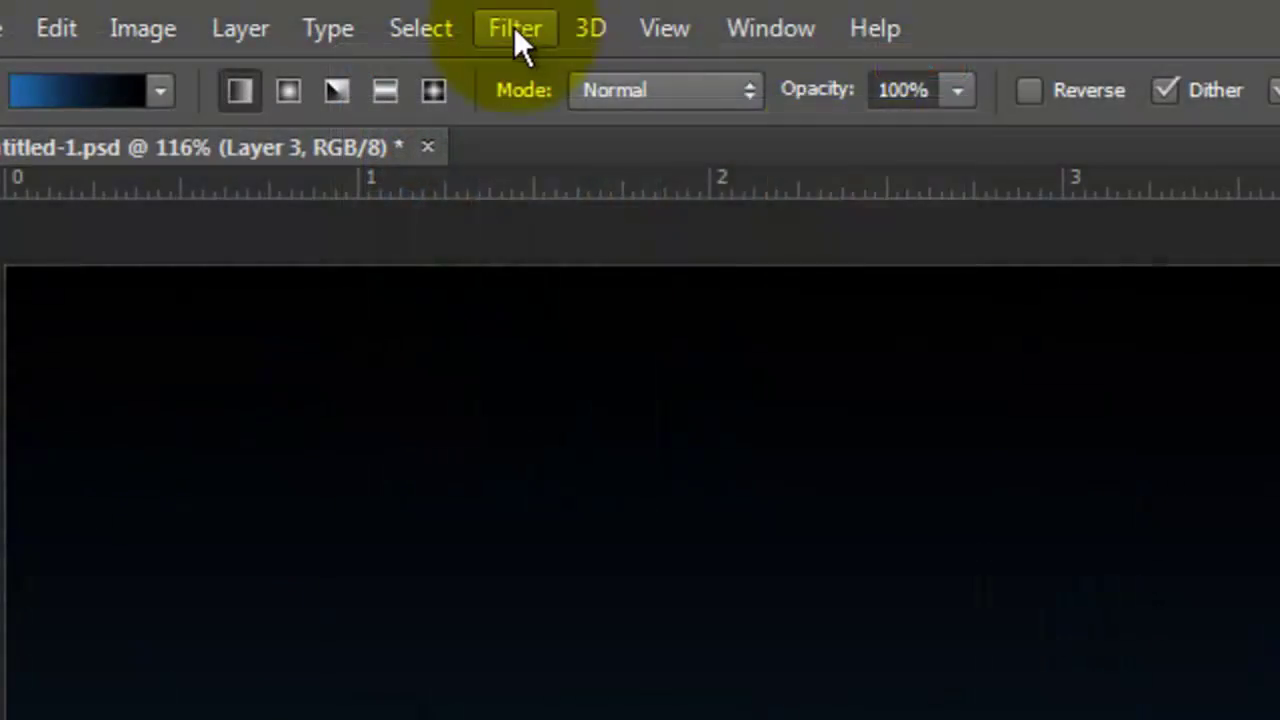
- Apply the Crystallize filter to Layer 3 with a cell size of 4
click(516, 30)
mouse_move(580, 557)
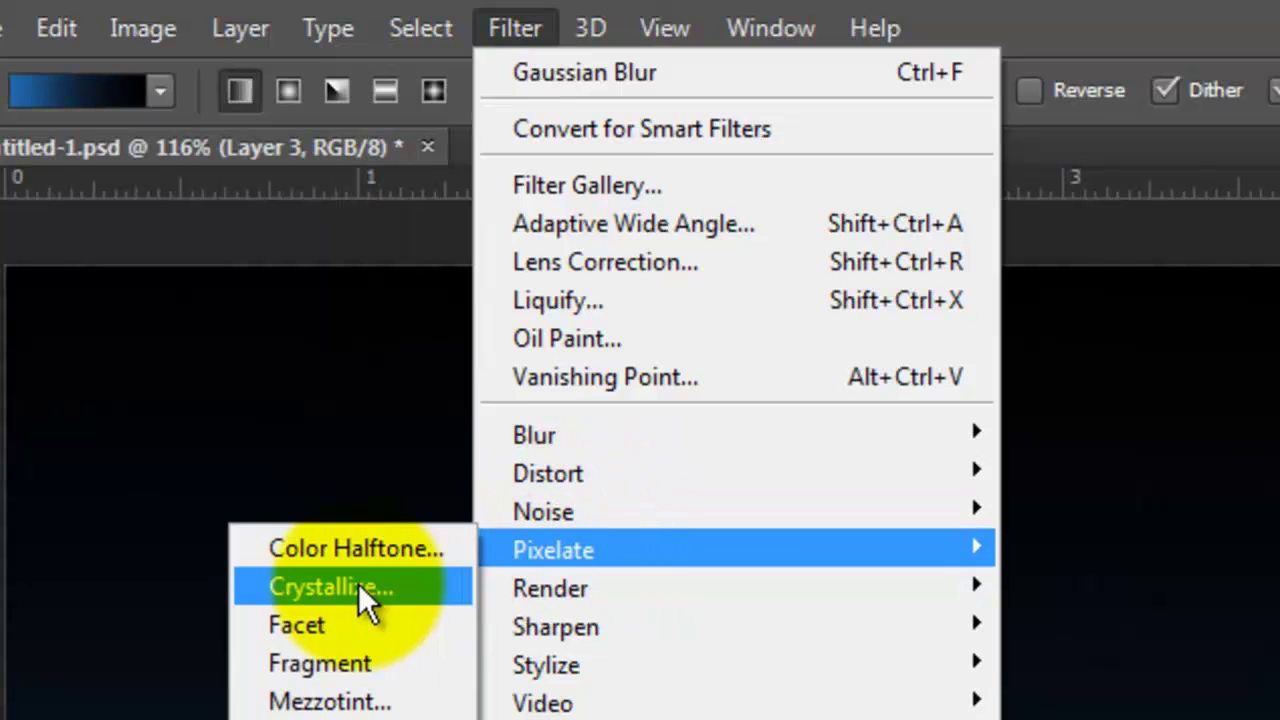
click(325, 587)
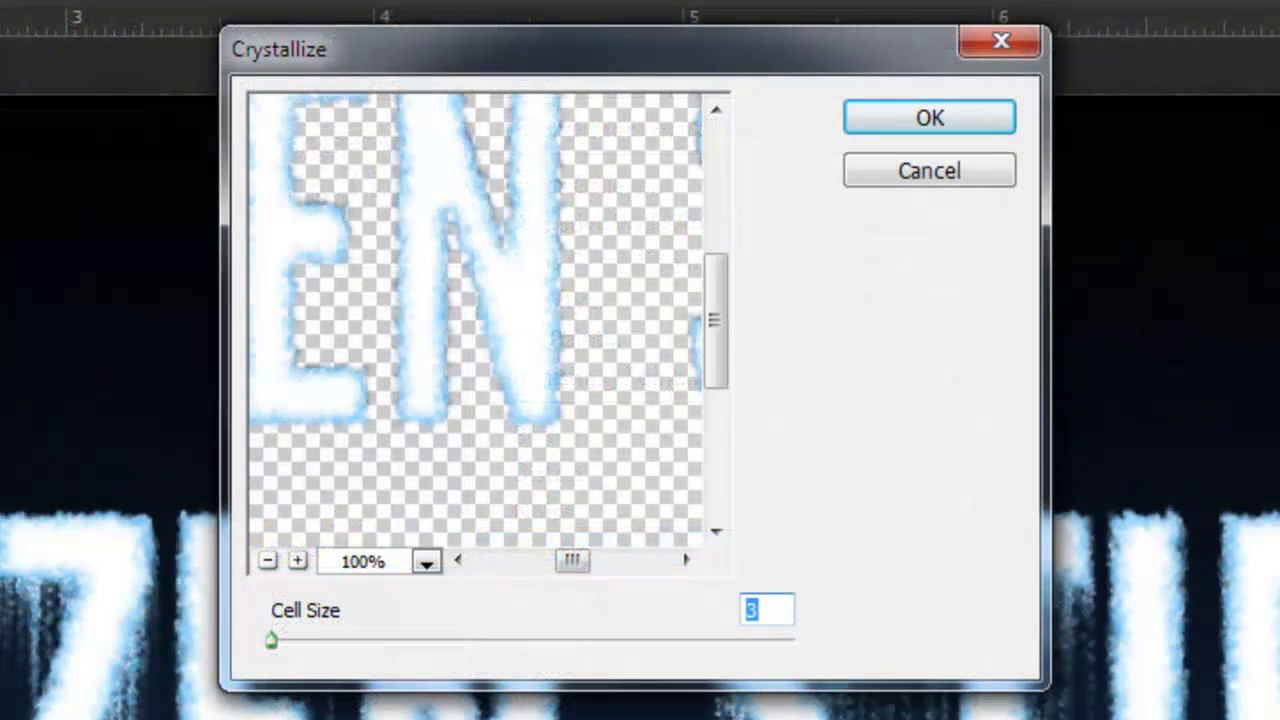
text(4)
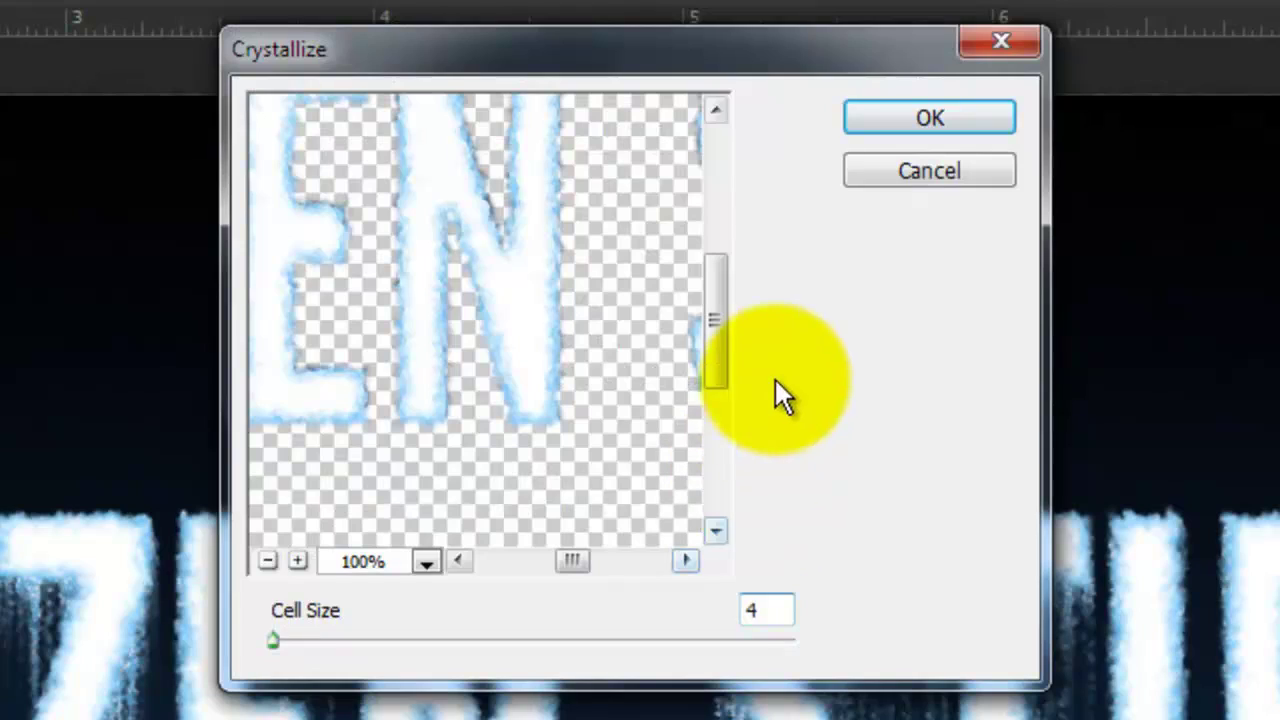
click(871, 118)
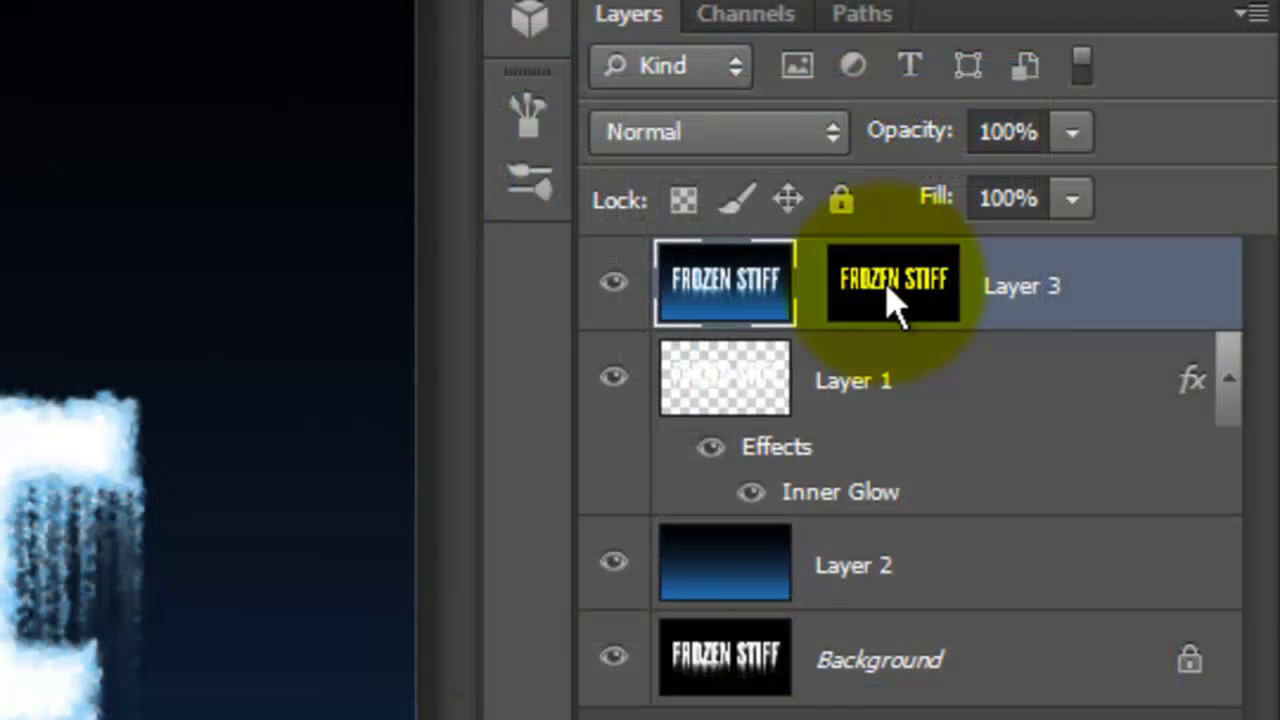
- Load Layer 3's mask as a selection and copy the letters onto a new Layer 4
click(893, 300)
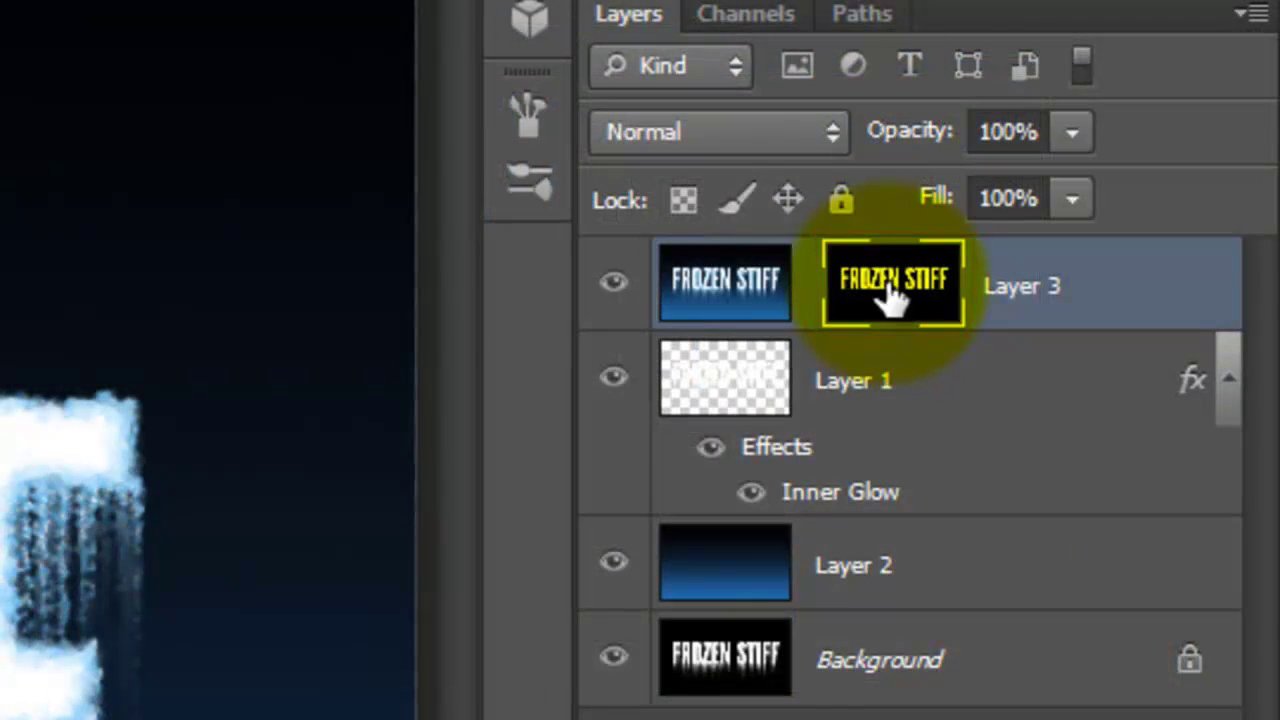
ctrl+click(890, 294)
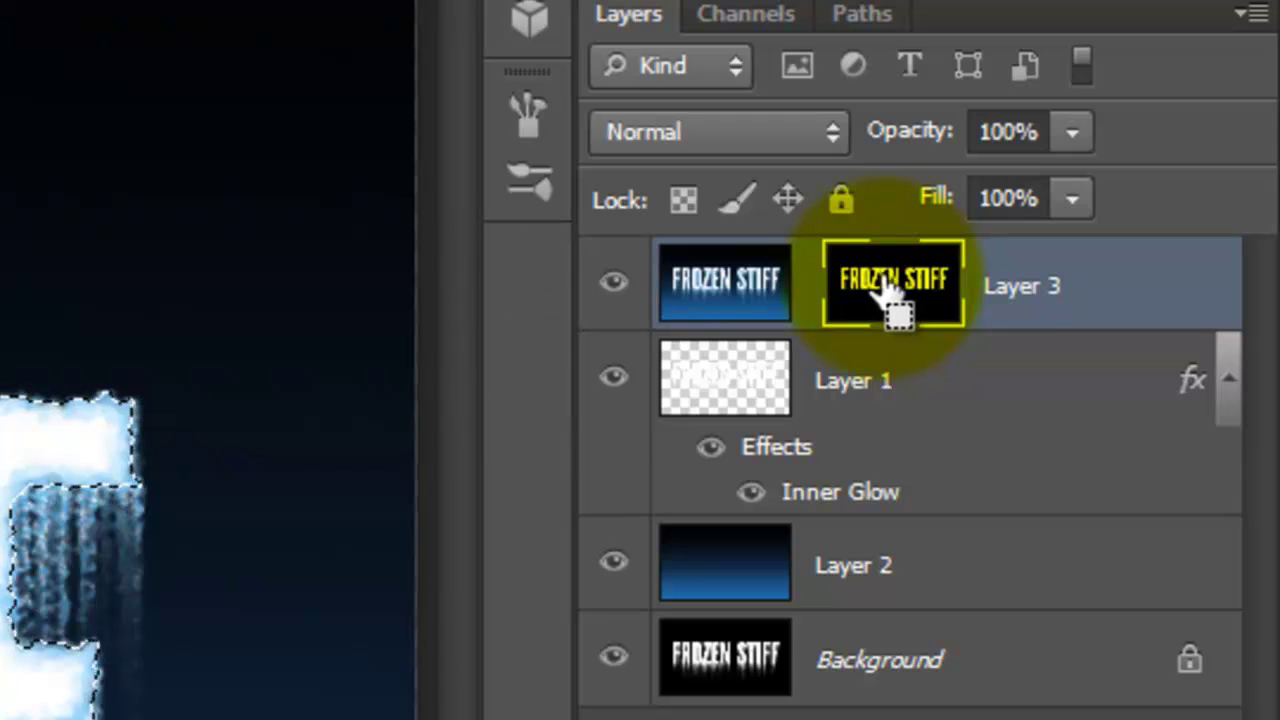
click(710, 287)
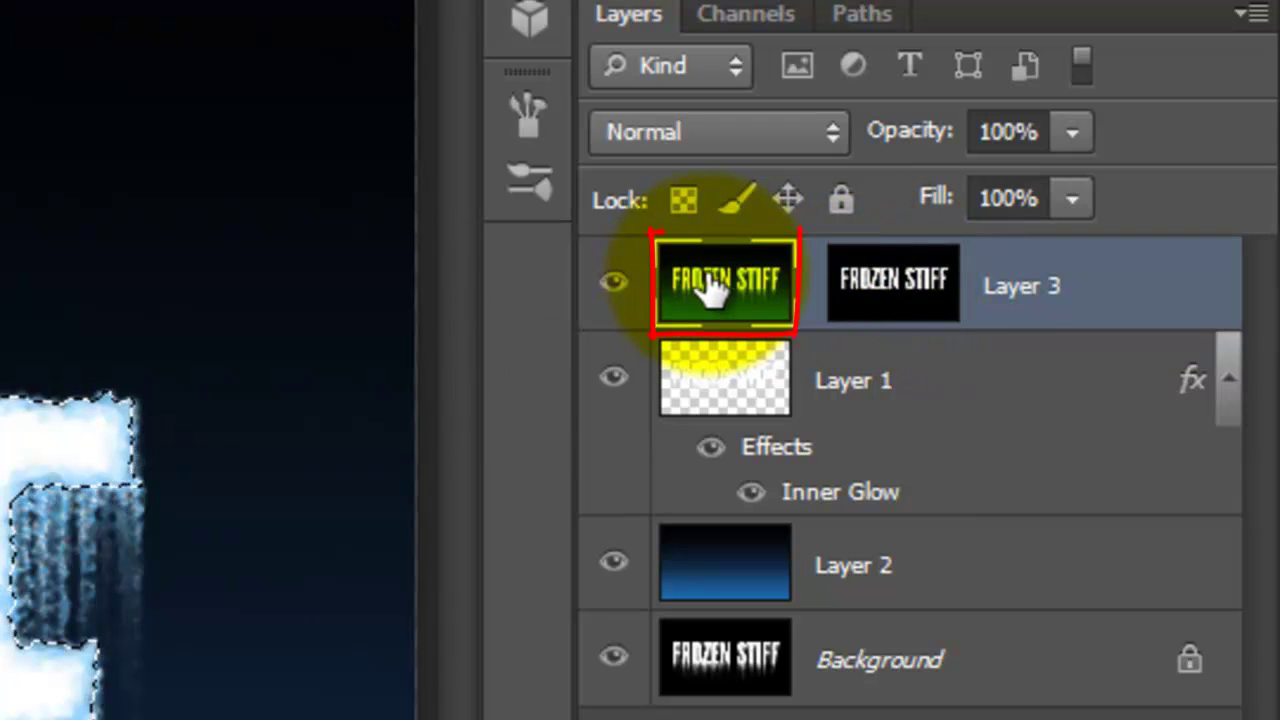
key(ctrl+j)
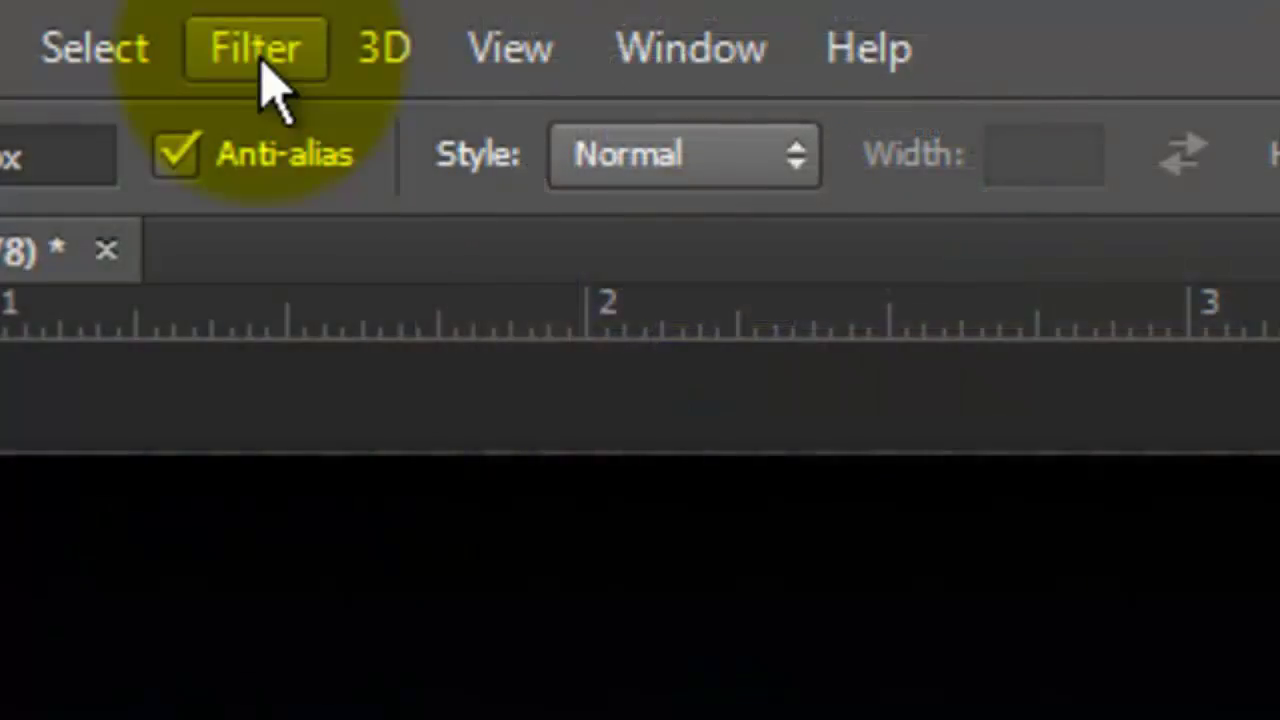
- Apply Plastic Wrap from the Filter Gallery with strength 6, detail 1, smoothness 4
click(262, 55)
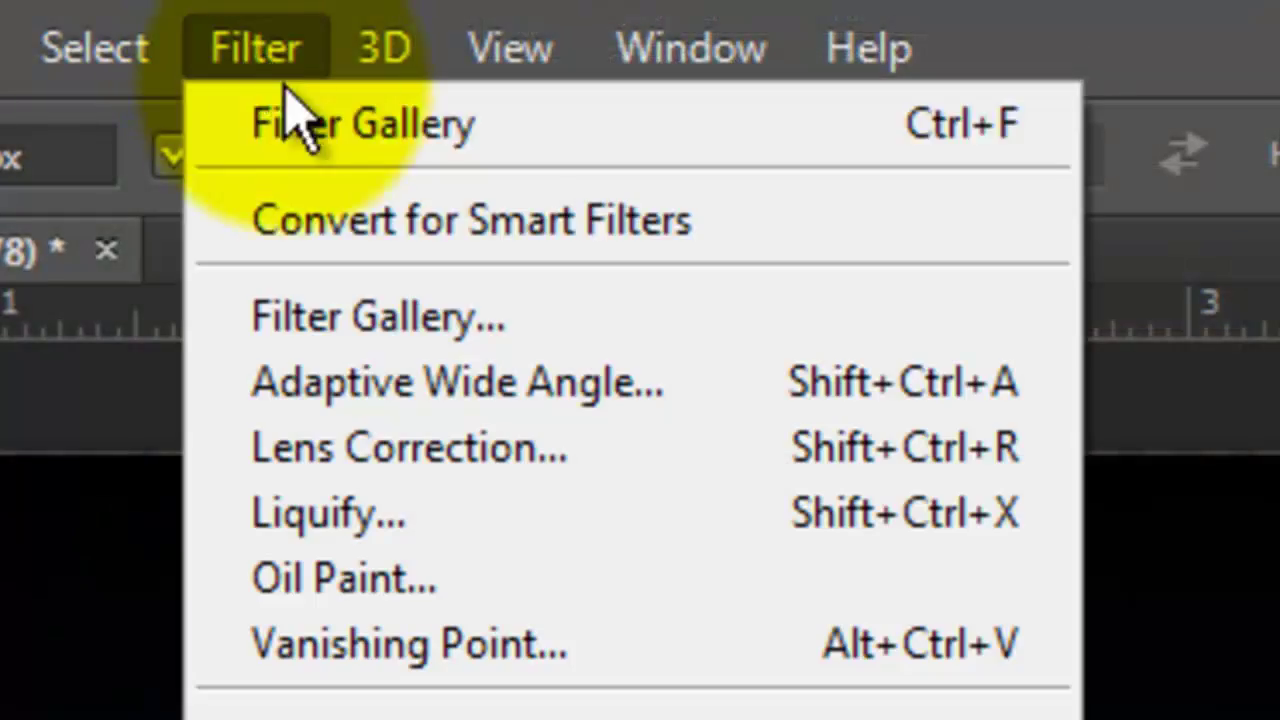
click(314, 329)
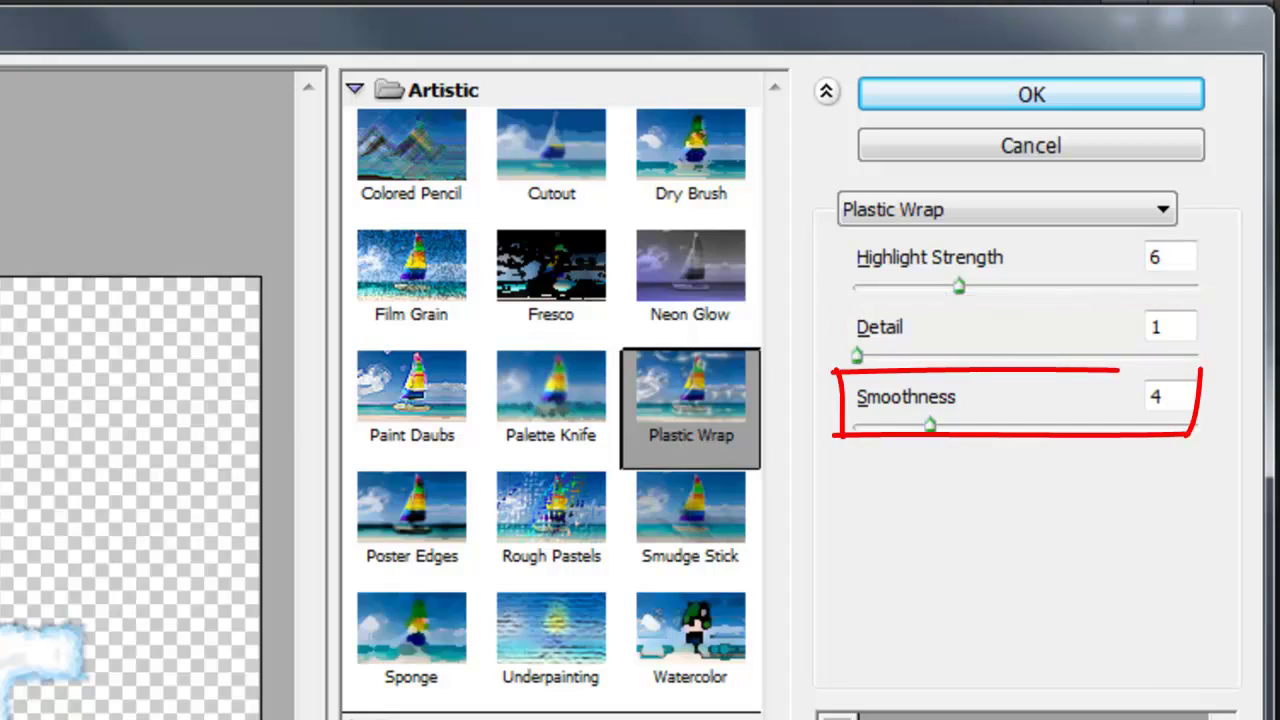
click(937, 97)
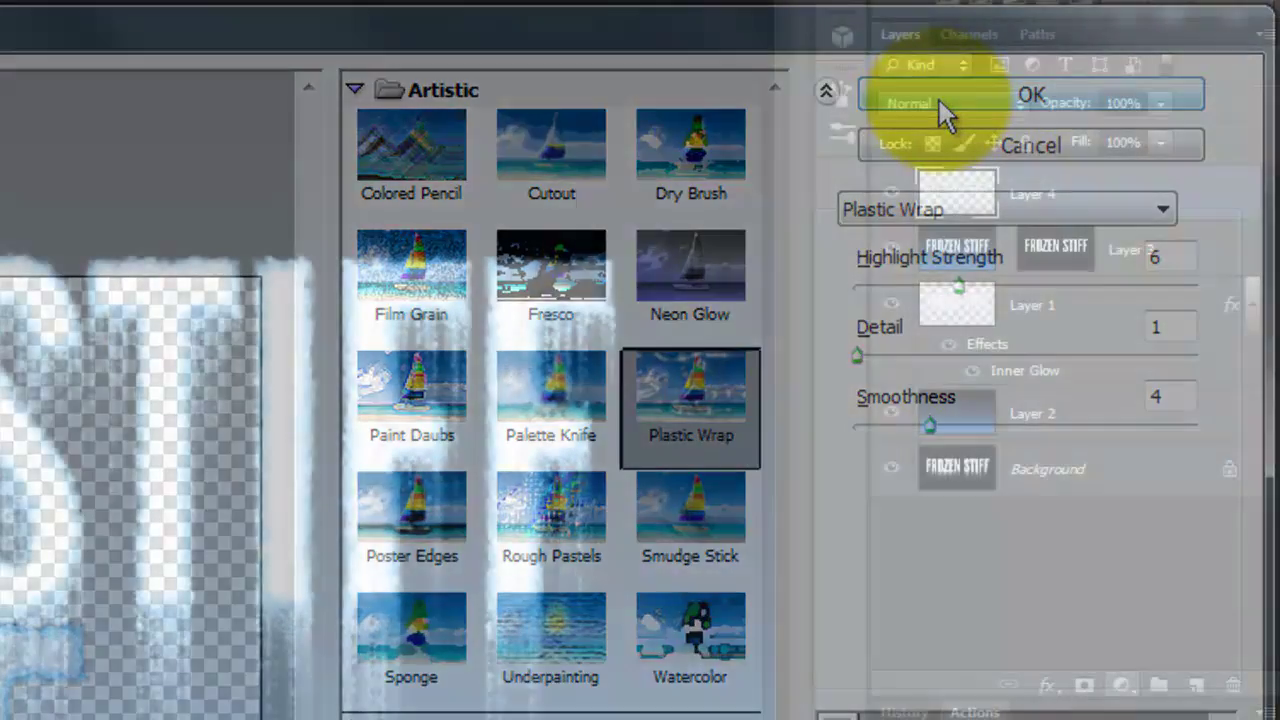
click(1122, 686)
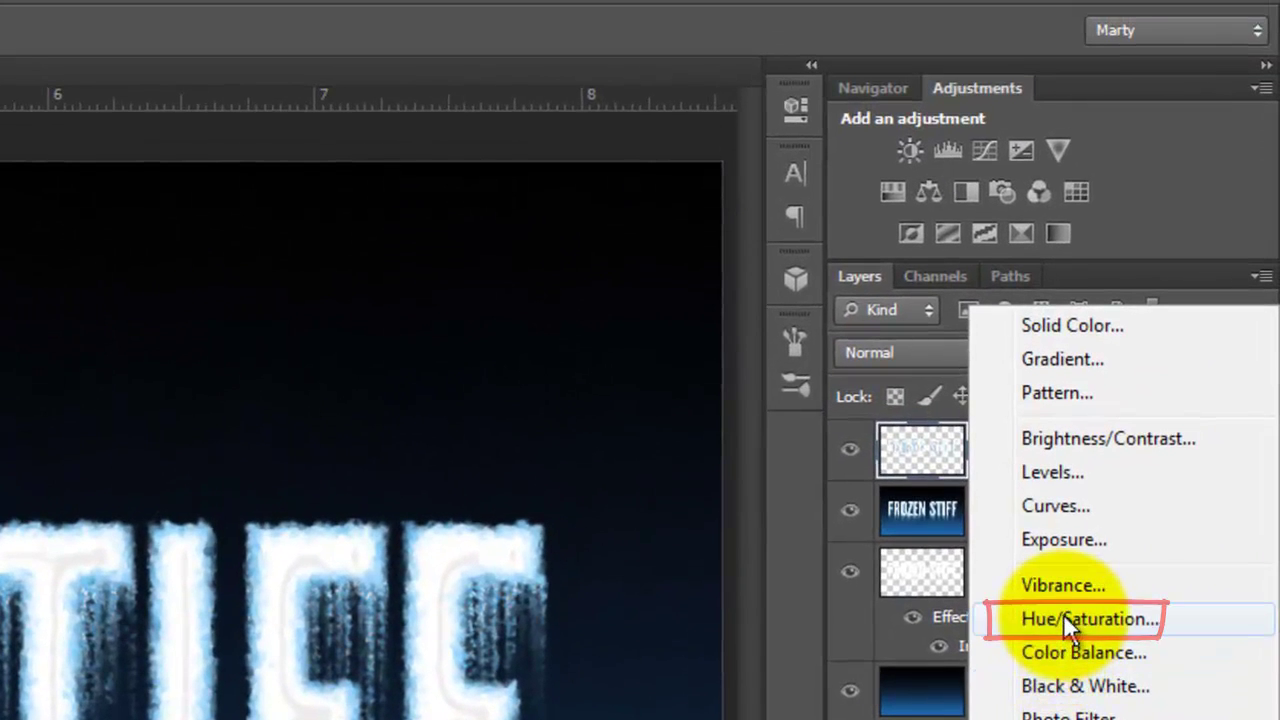
- Add a Hue/Saturation layer clipped to Layer 4, colorized at hue 199 and saturation 5
click(1063, 619)
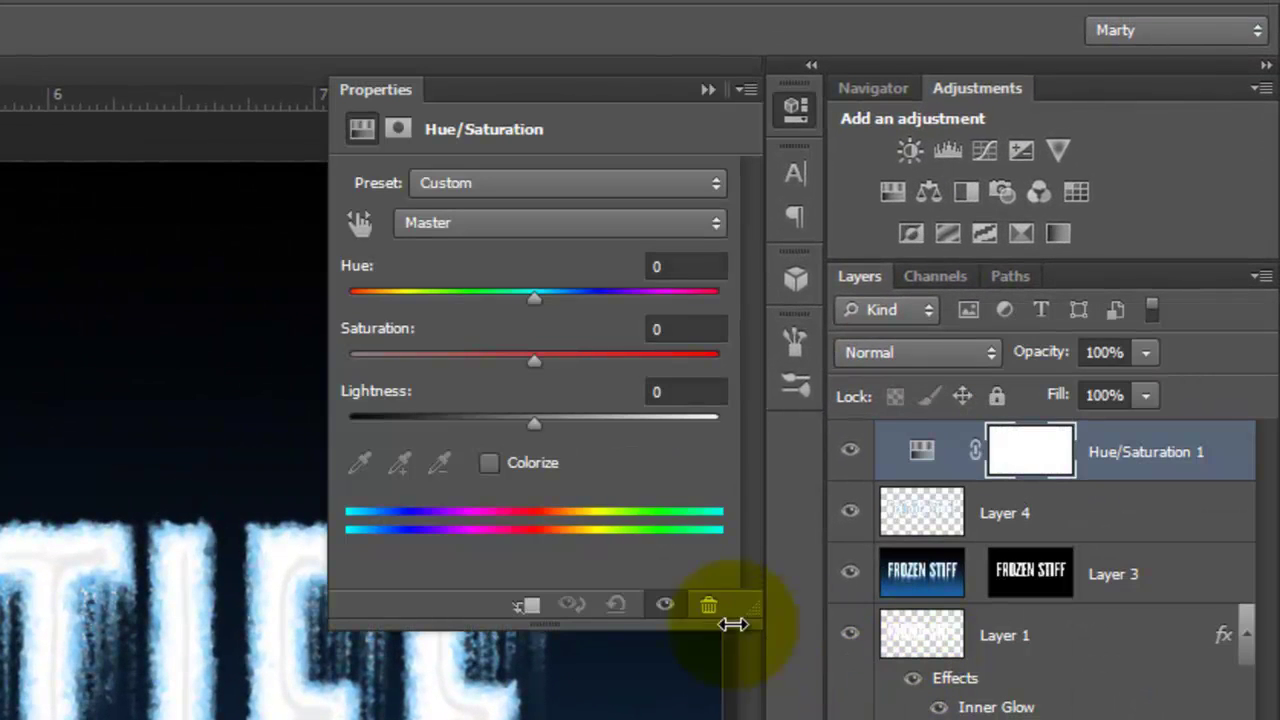
click(527, 608)
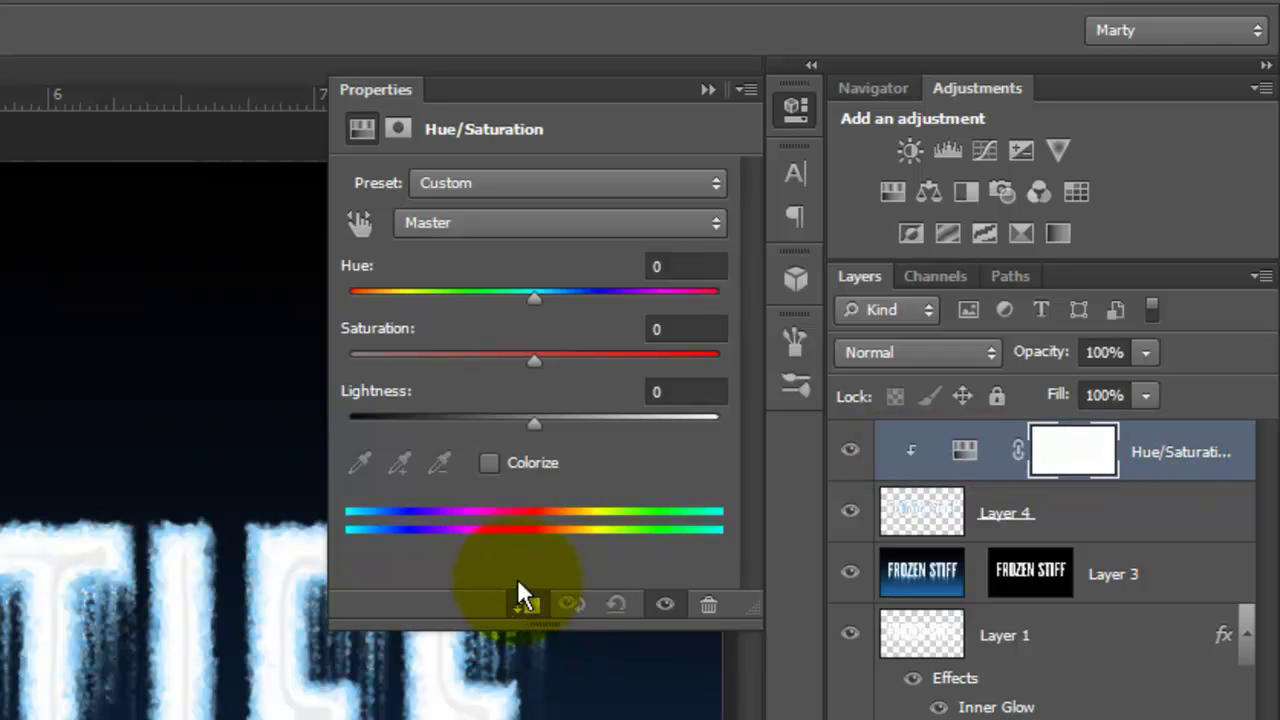
click(490, 463)
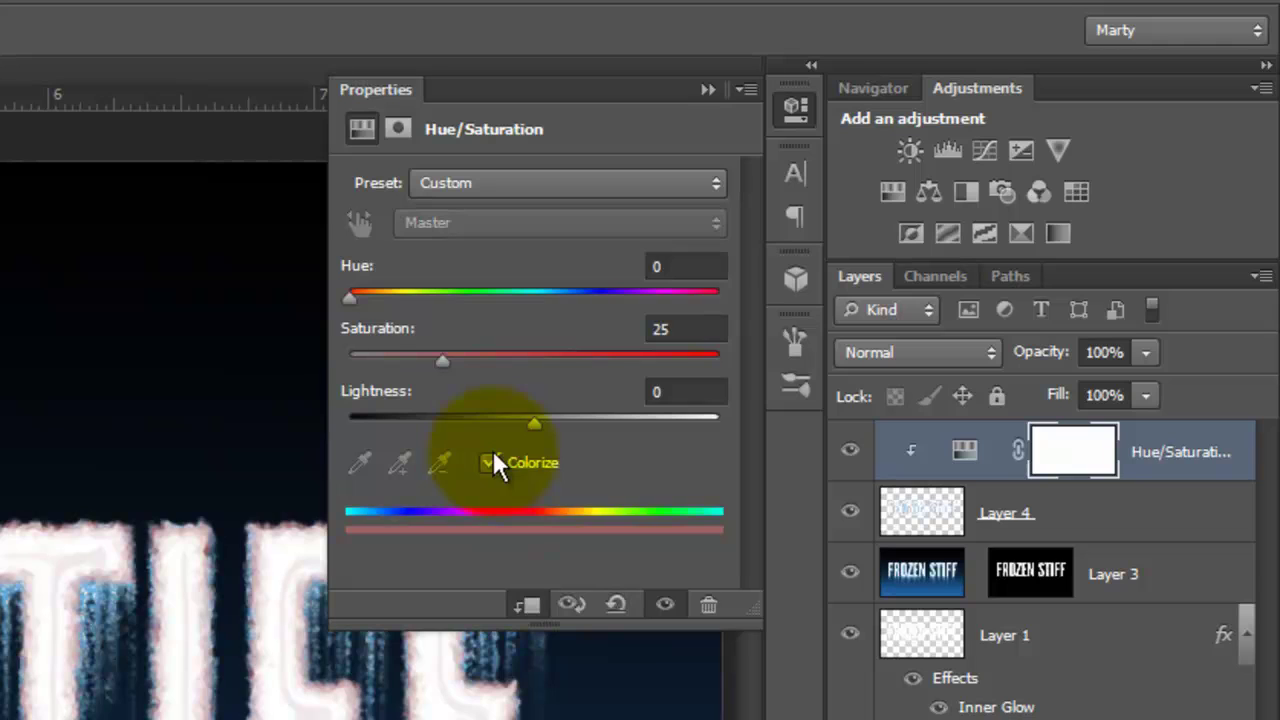
click(617, 264)
text(199)
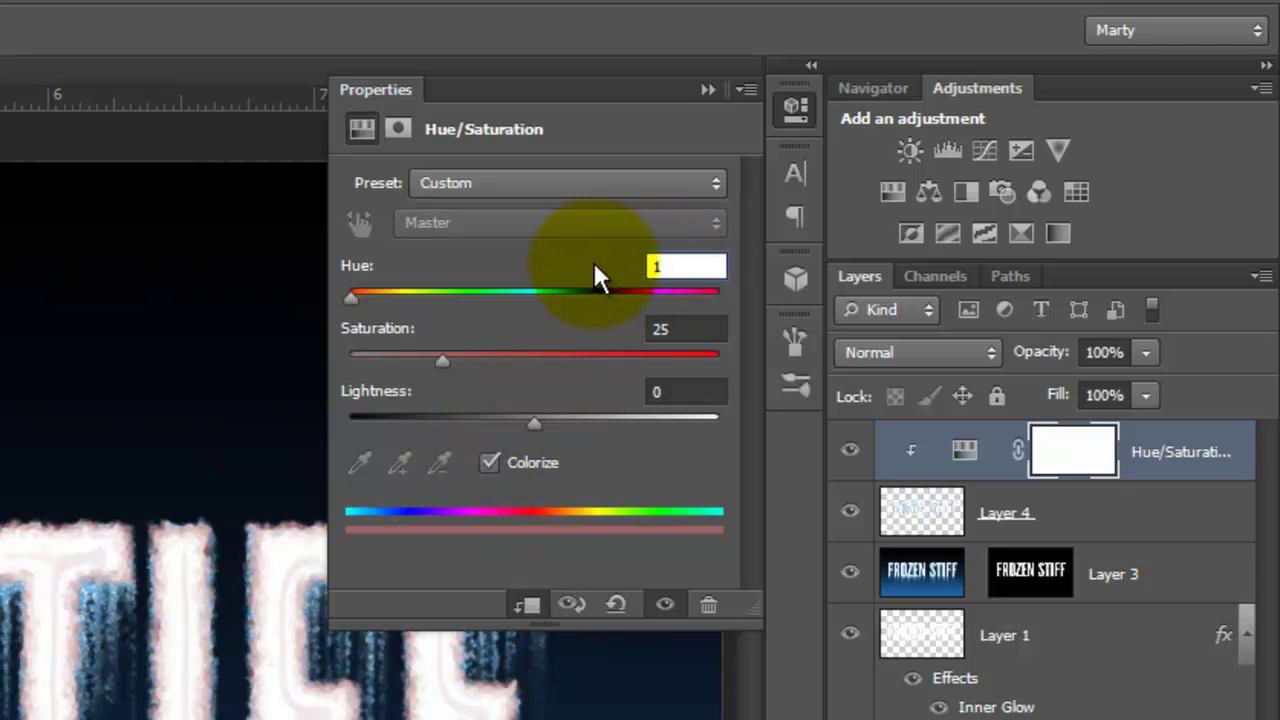
click(667, 328)
text(5)
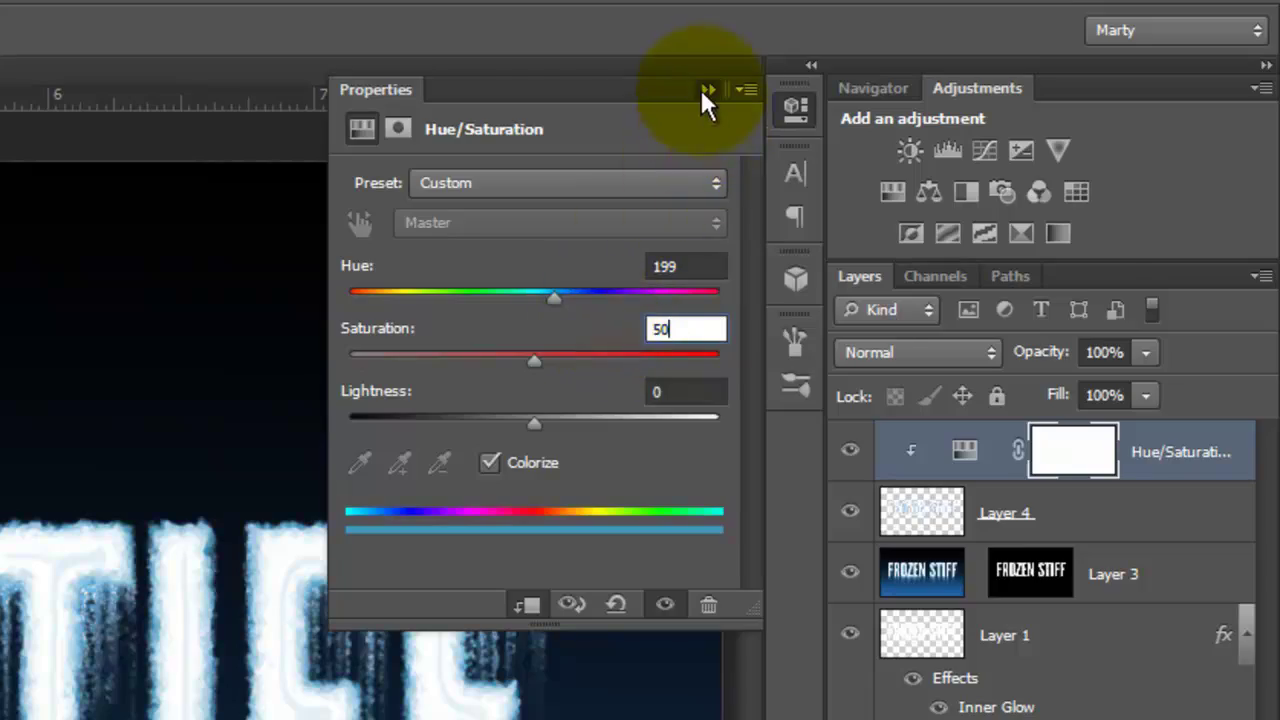
click(705, 88)
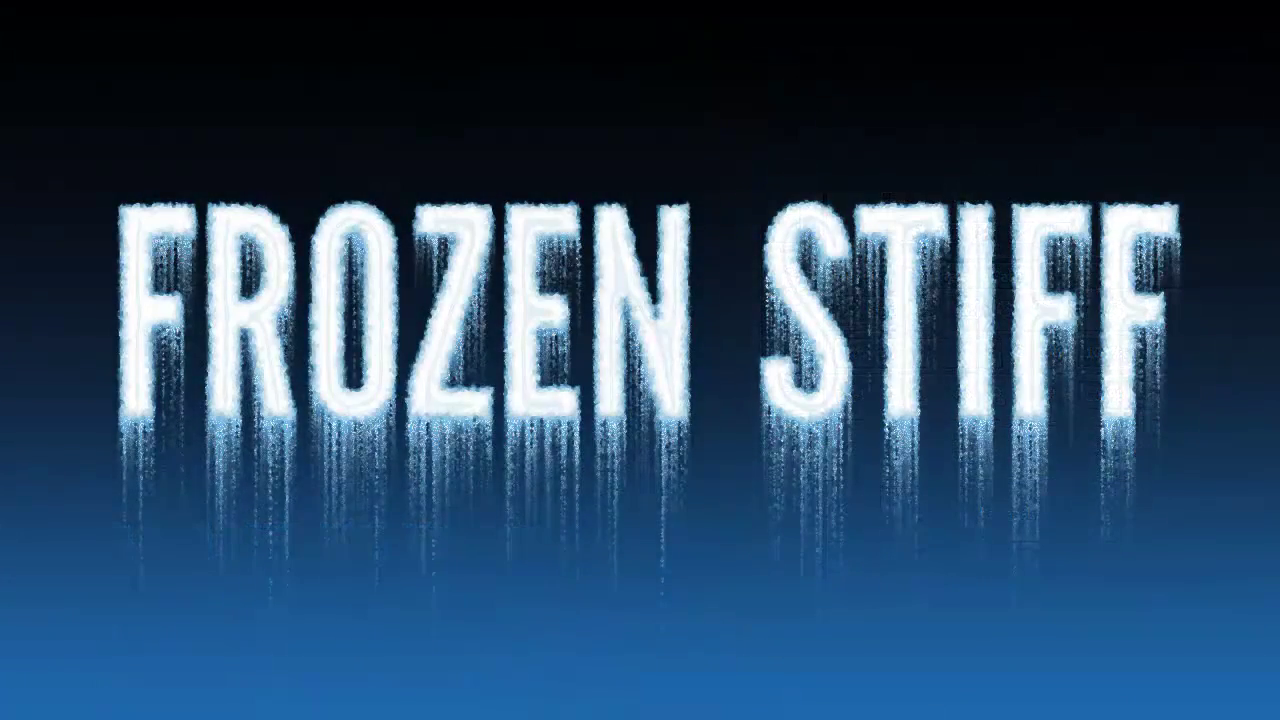